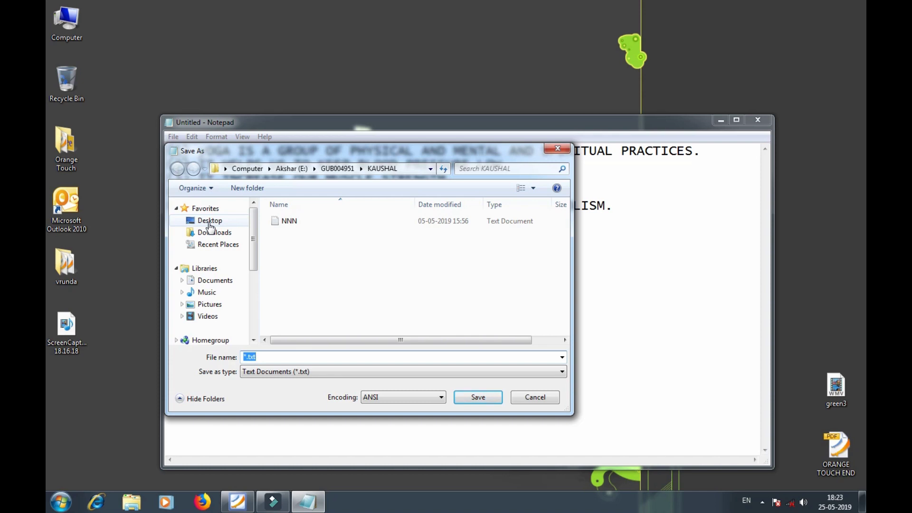
Step: Save the note as ABCE in the name subfolder inside the desktop's registration-number folder, and close Notepad
left_click(209, 223)
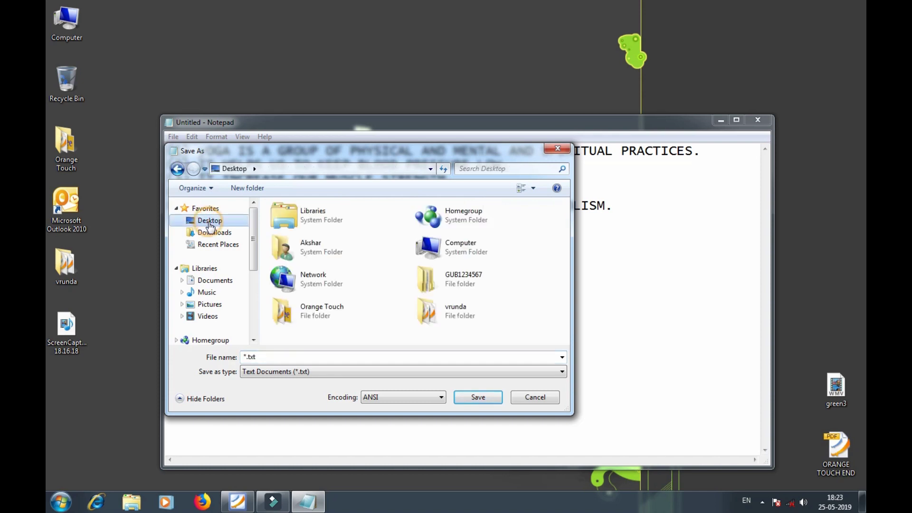
double_click(465, 276)
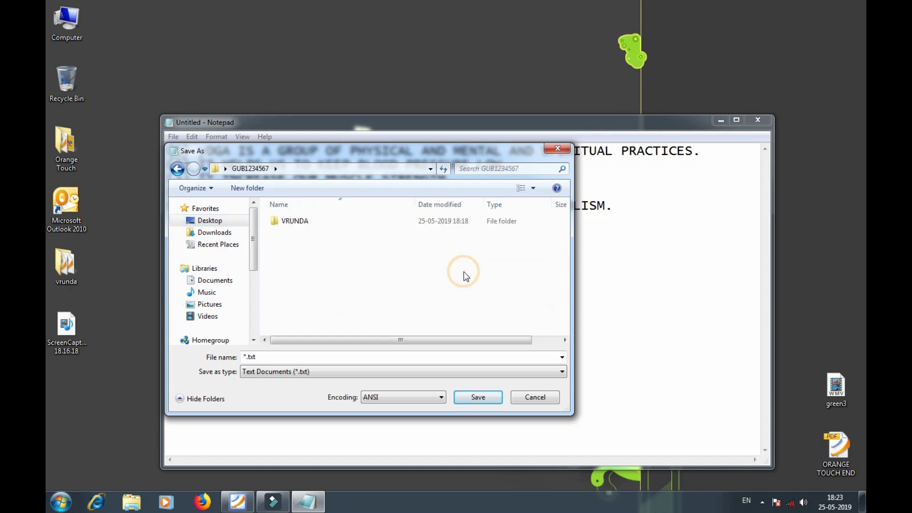
double_click(295, 222)
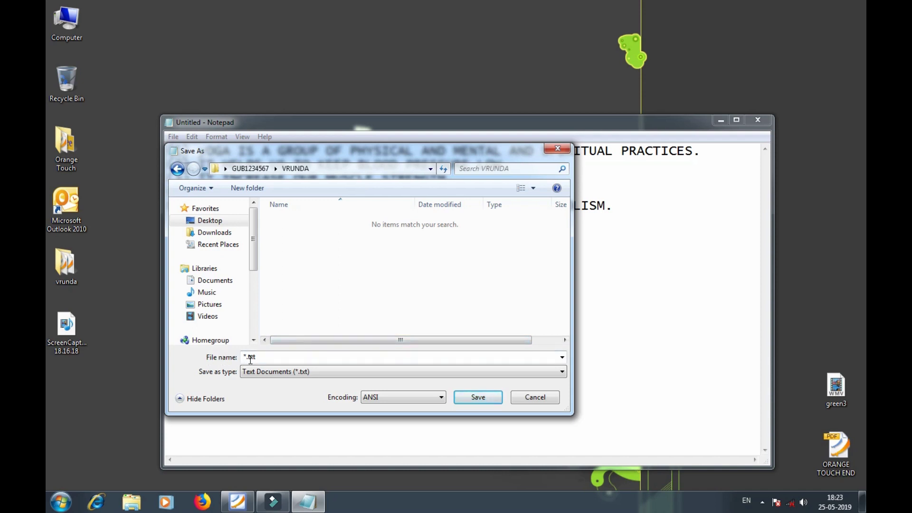
left_click_drag(270, 360, 245, 354)
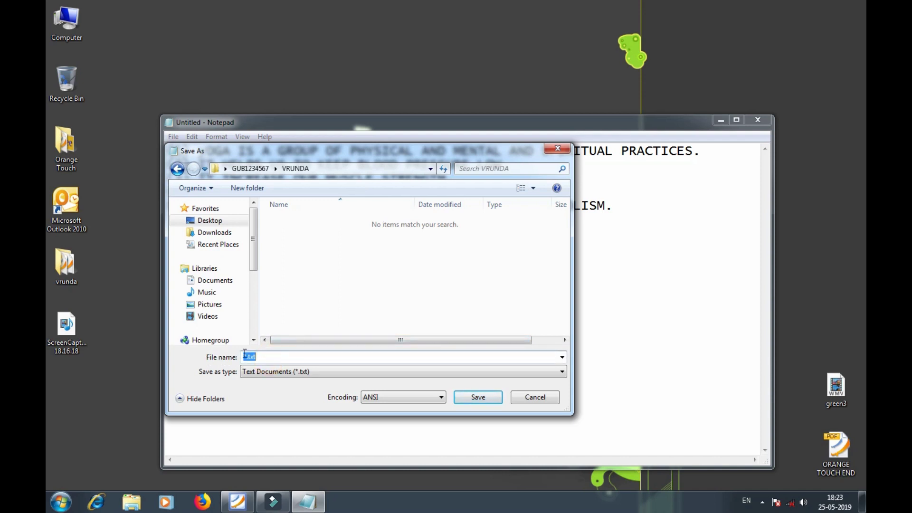
type("ABCE")
left_click(475, 399)
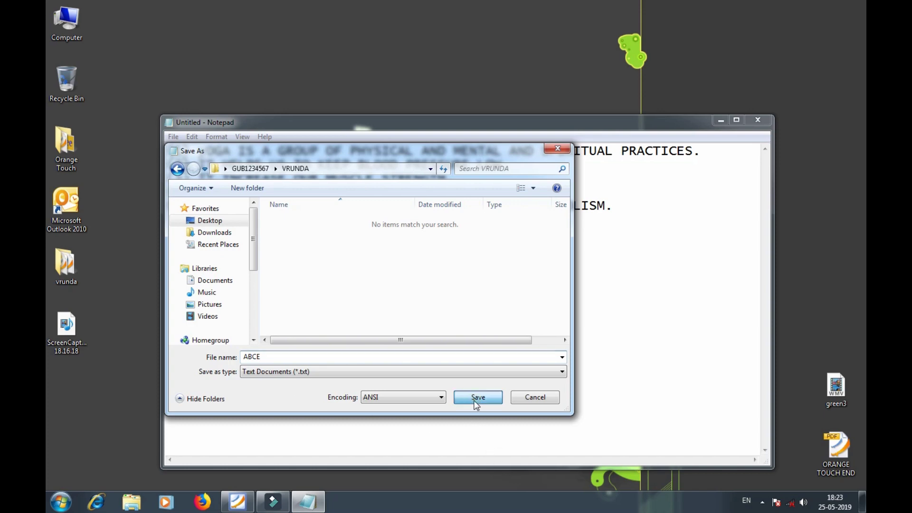
left_click(757, 121)
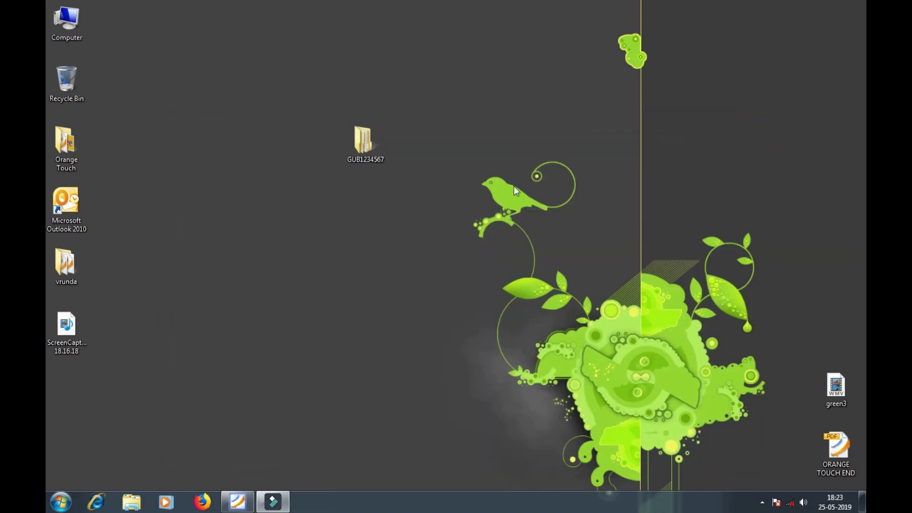
Step: Check the saved ABCE text file by opening it from the name subfolder of the desktop's registration-number folder, and close the file and folder
double_click(372, 142)
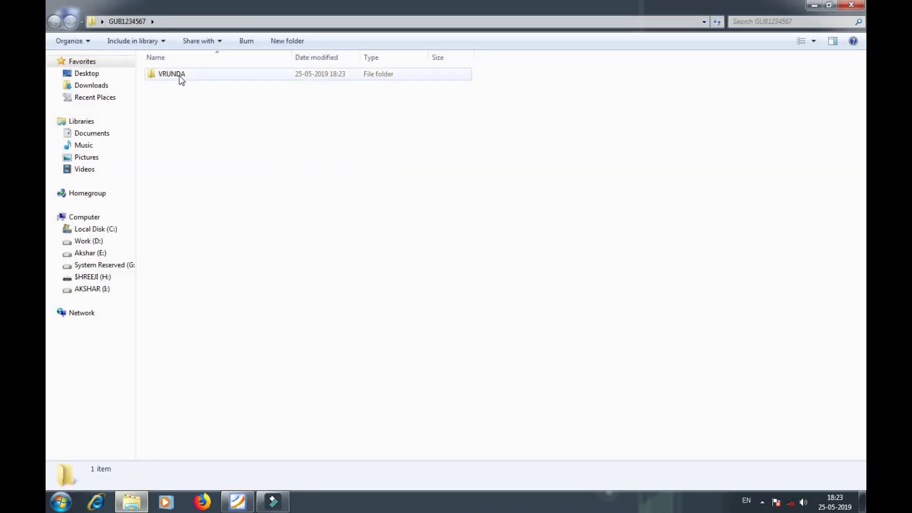
left_click(180, 72)
double_click(180, 74)
double_click(179, 75)
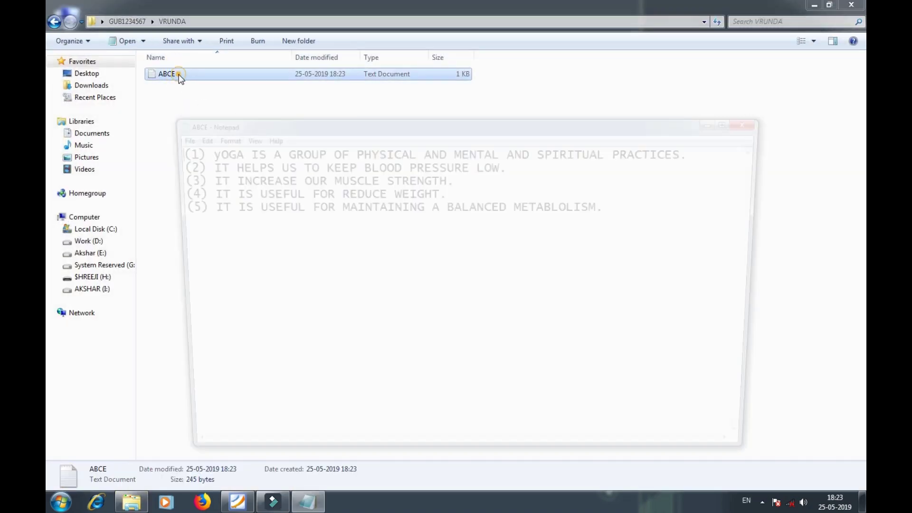
left_click(758, 120)
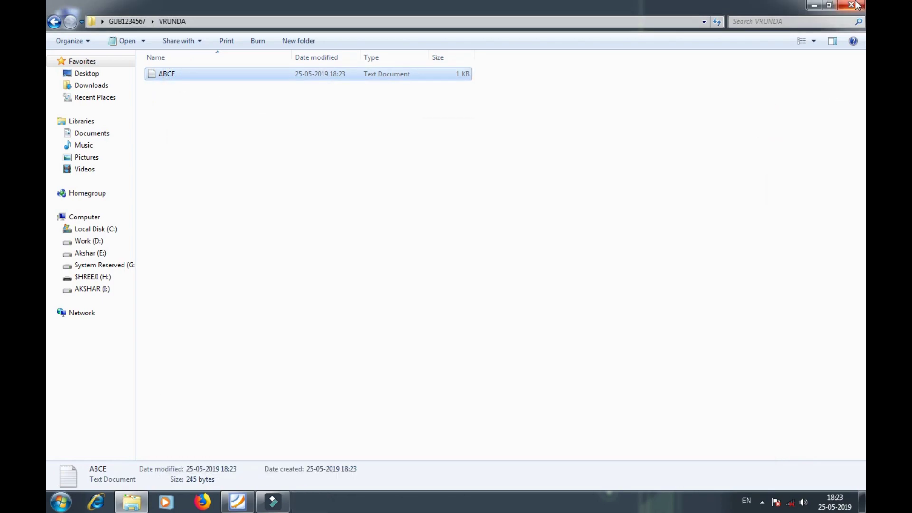
left_click(851, 5)
Step: Switch to the exam paper in Foxit Reader, read task 3 about the Olympic rings and torch, and minimize the paper
left_click(237, 501)
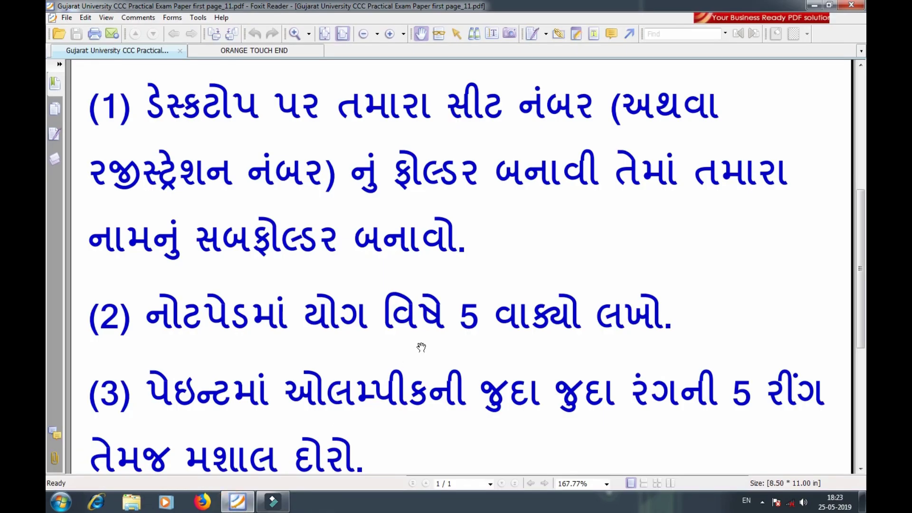
scroll(422, 346, "down", 3)
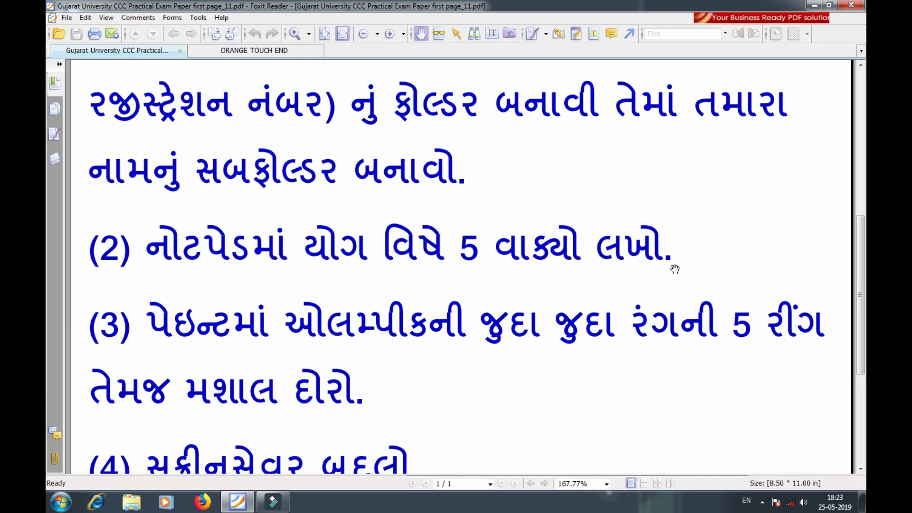
scroll(530, 320, "down", 3)
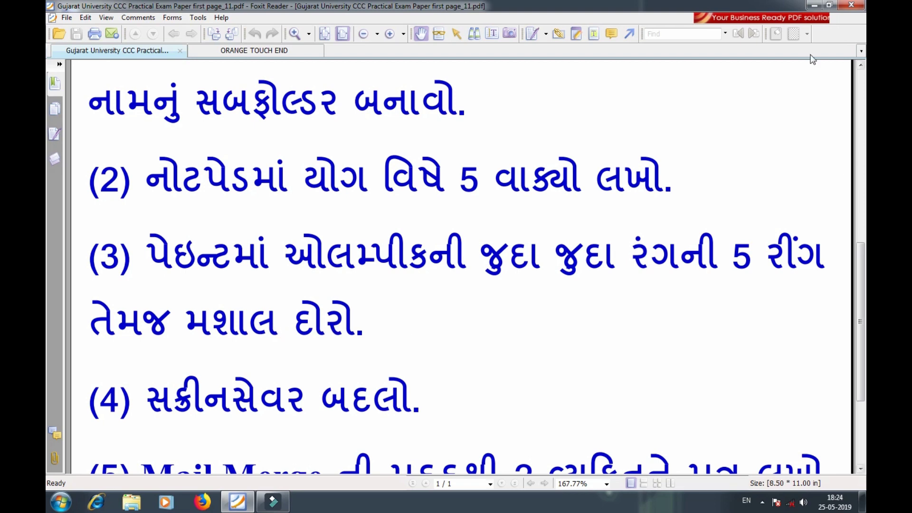
left_click(815, 5)
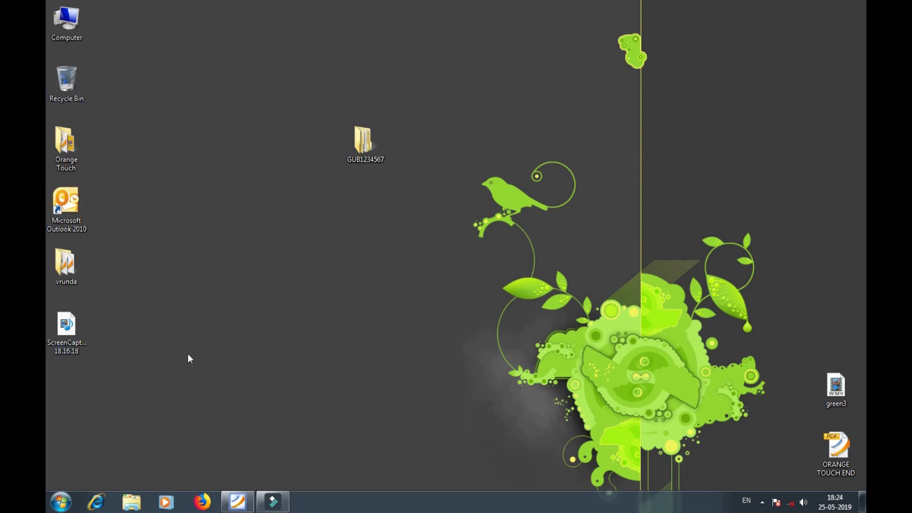
Step: Open Paint and draw a blue circle about 285 × 262 px in the upper-left part of the canvas with the Oval shape
left_click(67, 502)
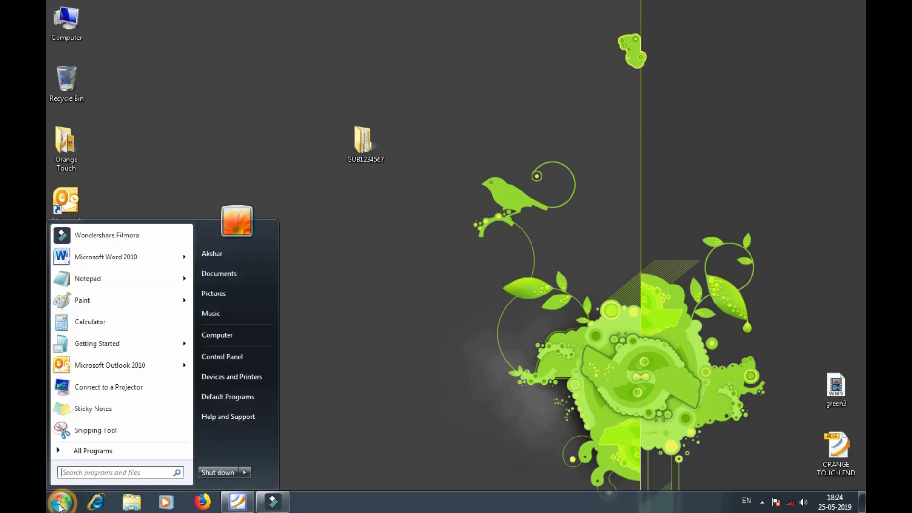
left_click(82, 300)
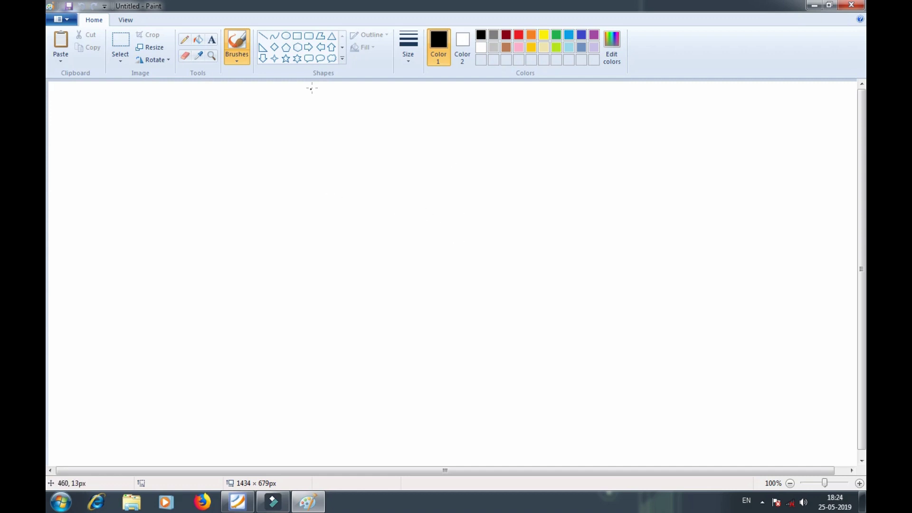
left_click(286, 37)
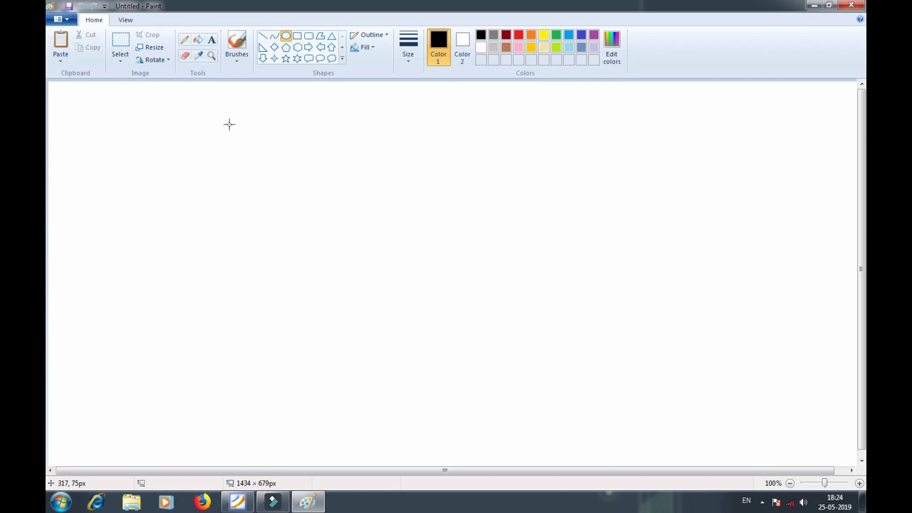
left_click(582, 35)
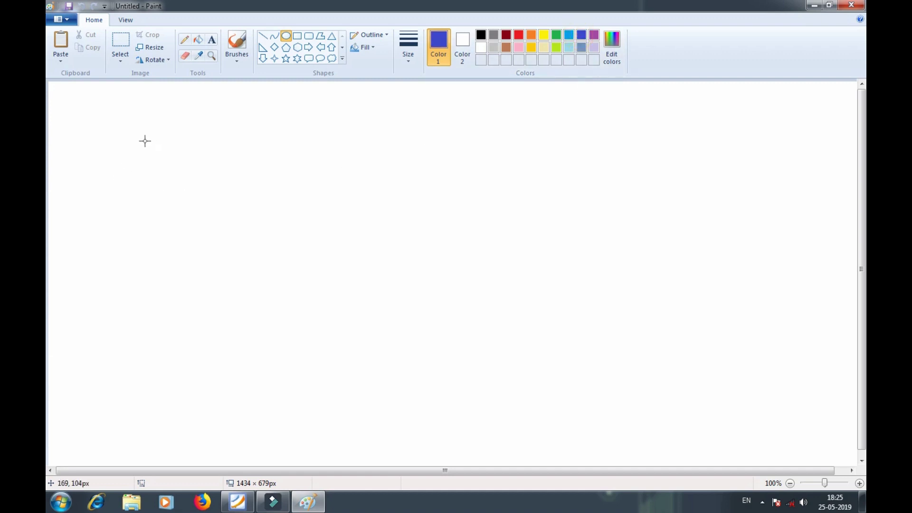
left_click_drag(145, 141, 307, 290)
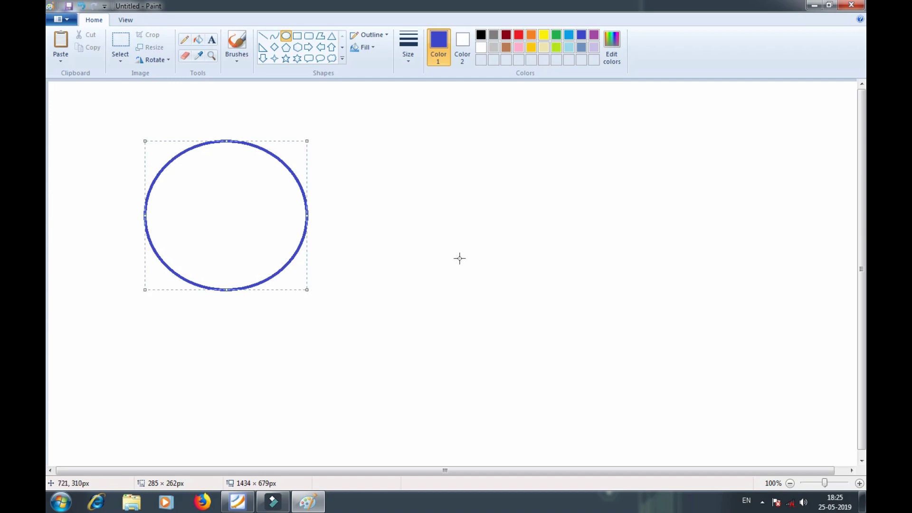
Step: Draw a black circle about 301 × 268 px beside the blue circle, on its right and separated by a gap
left_click(484, 35)
left_click(399, 157)
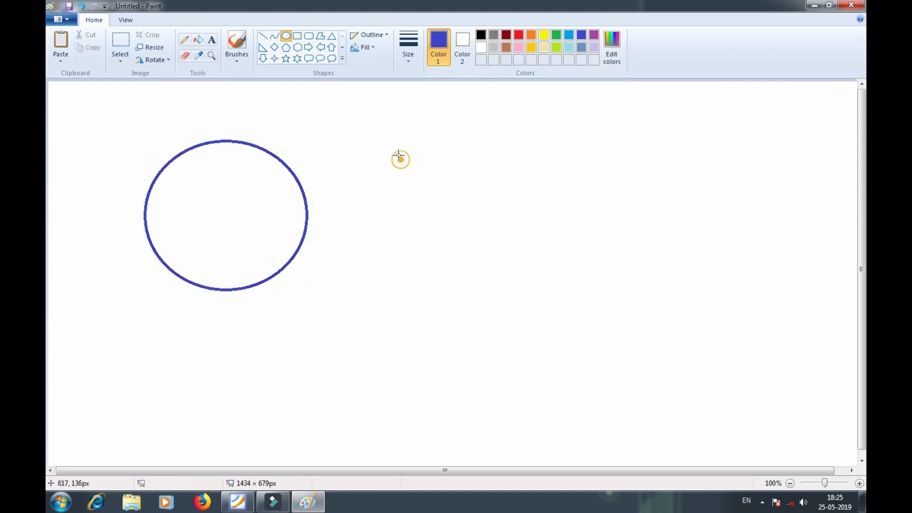
left_click(286, 38)
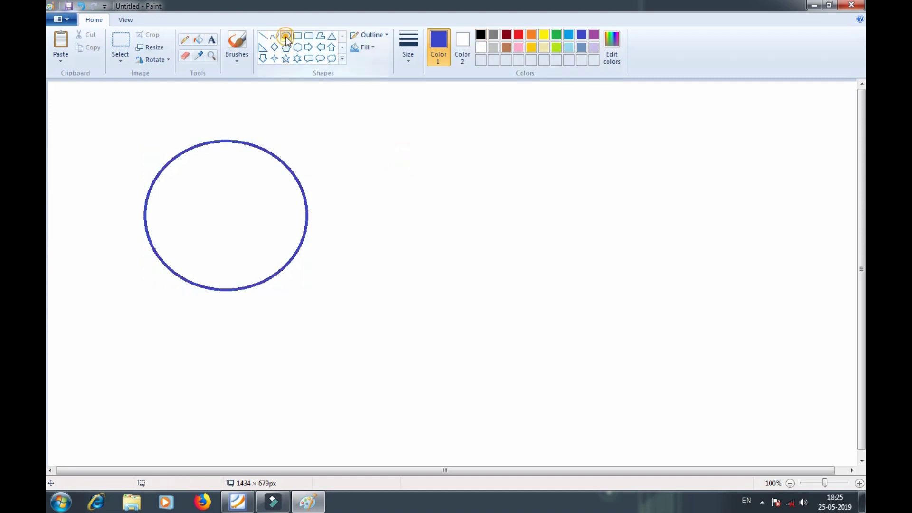
left_click(482, 36)
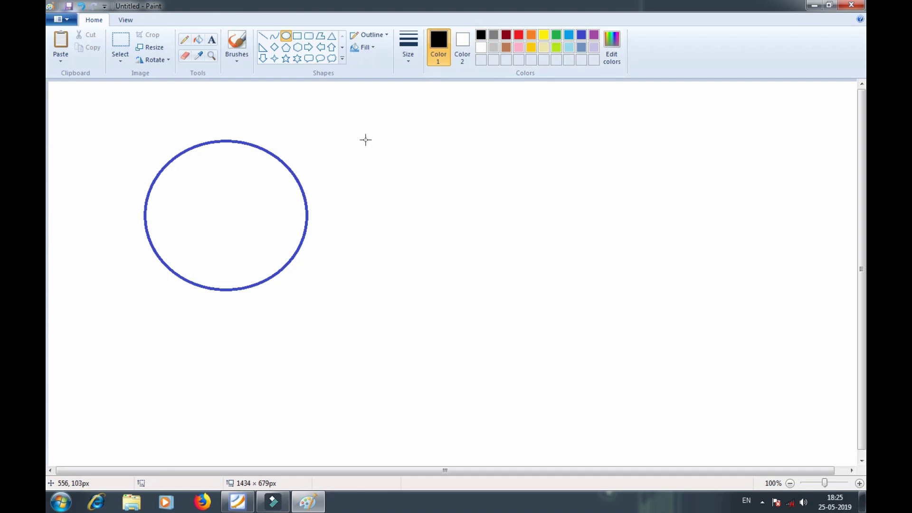
left_click_drag(369, 140, 538, 289)
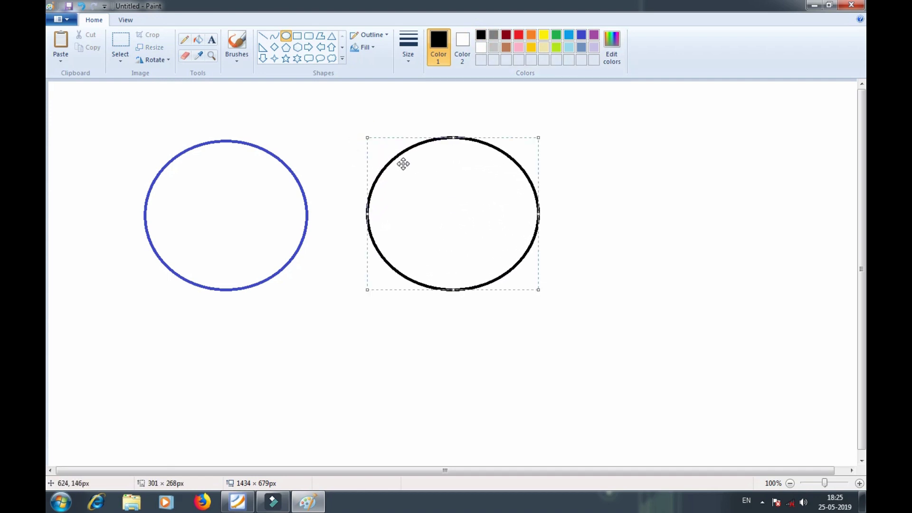
left_click(284, 37)
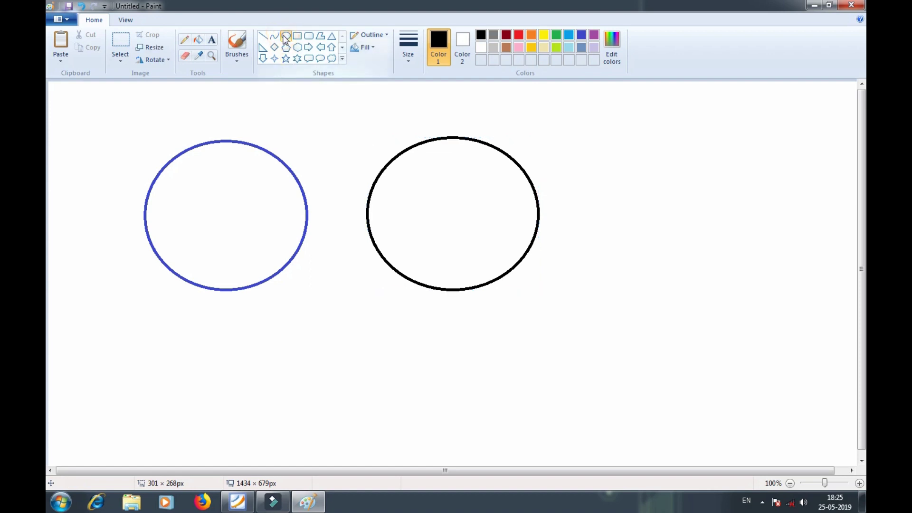
left_click(518, 35)
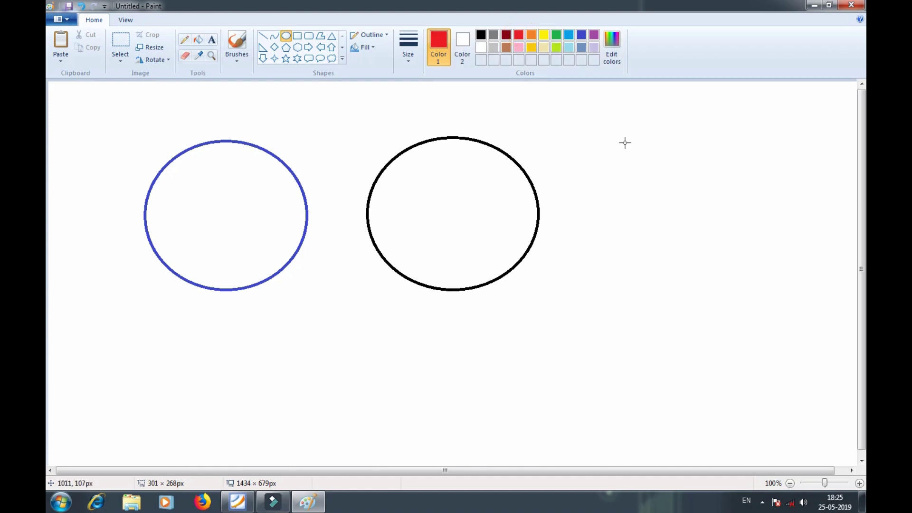
mouse_move(624, 141)
left_mouse_down()
mouse_move(676, 218)
mouse_move(799, 293)
left_mouse_up()
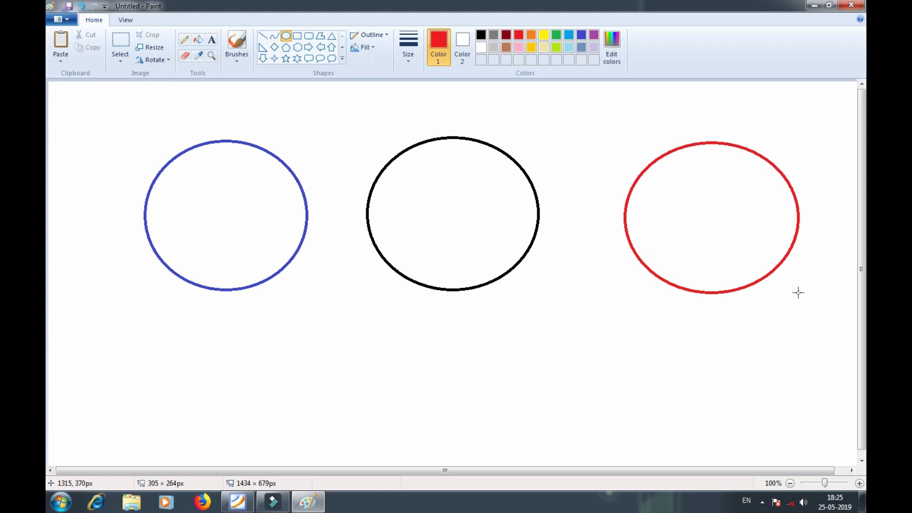
left_click_drag(799, 292, 799, 292)
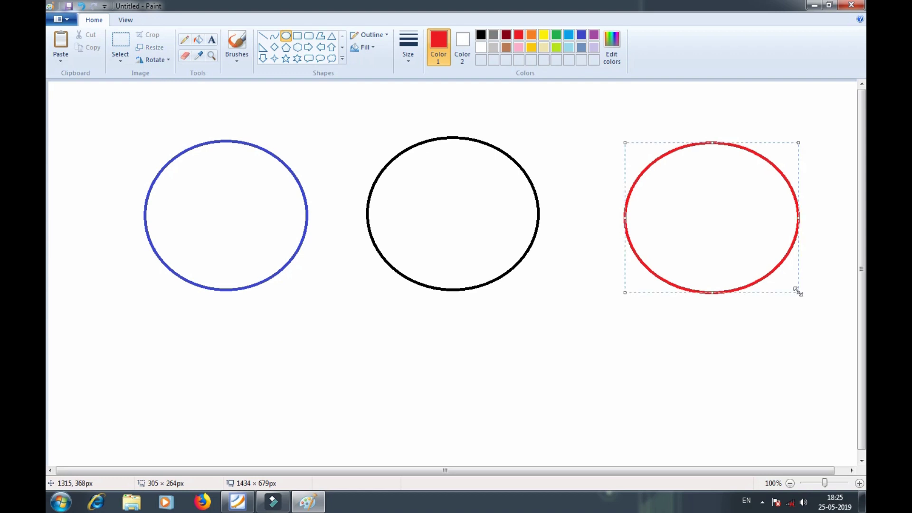
key("ctrl+z")
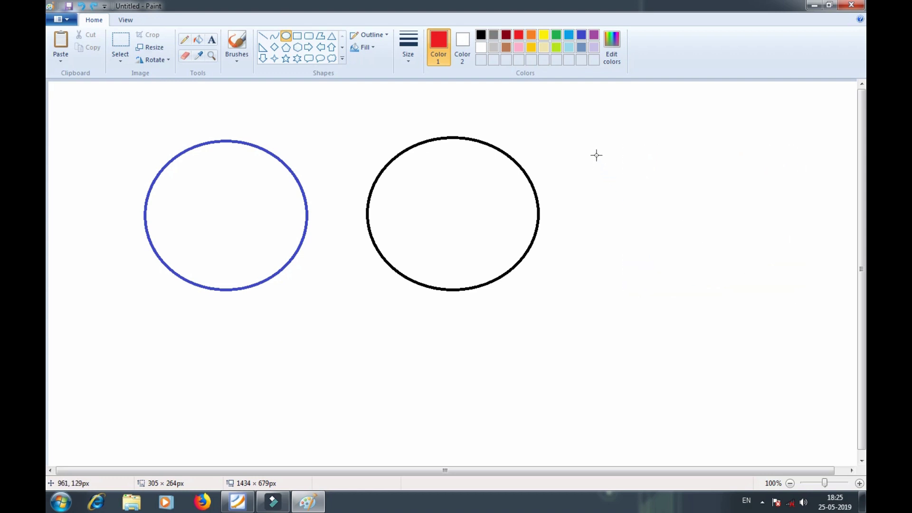
left_click_drag(596, 143, 767, 297)
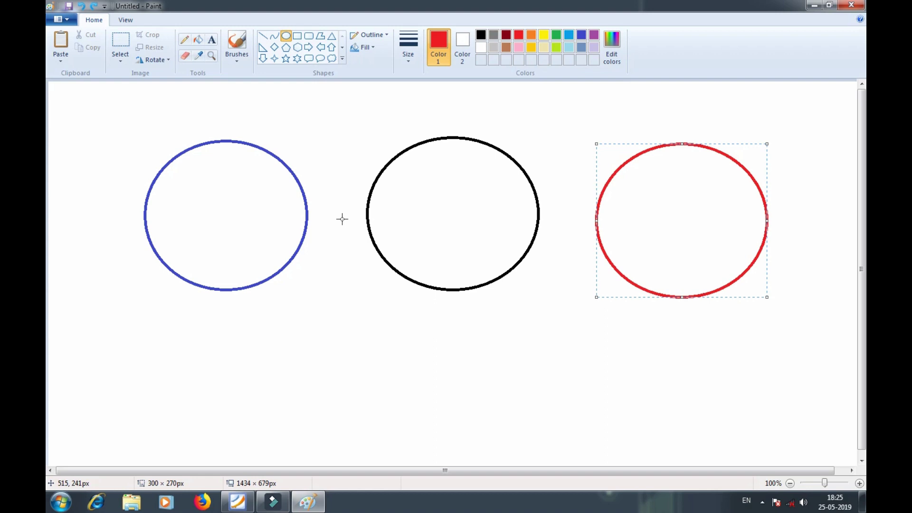
left_click(544, 35)
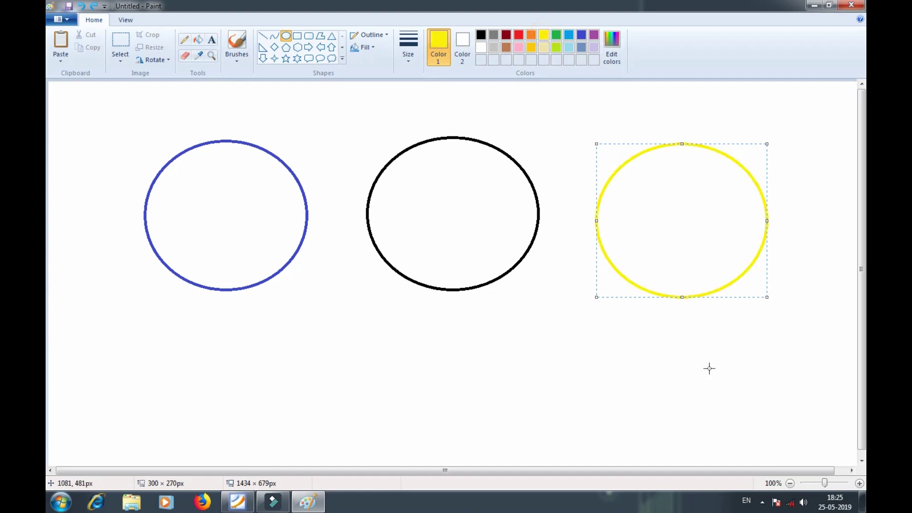
key("Delete")
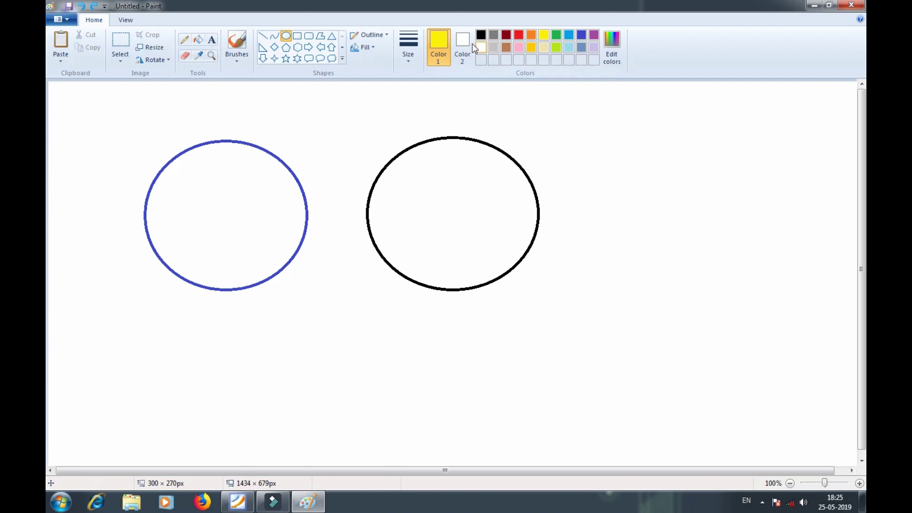
Step: Draw a red circle about 279×255 px right of the black one and a yellow one about 281×264 px overlapping the blue and black circles
left_click(518, 35)
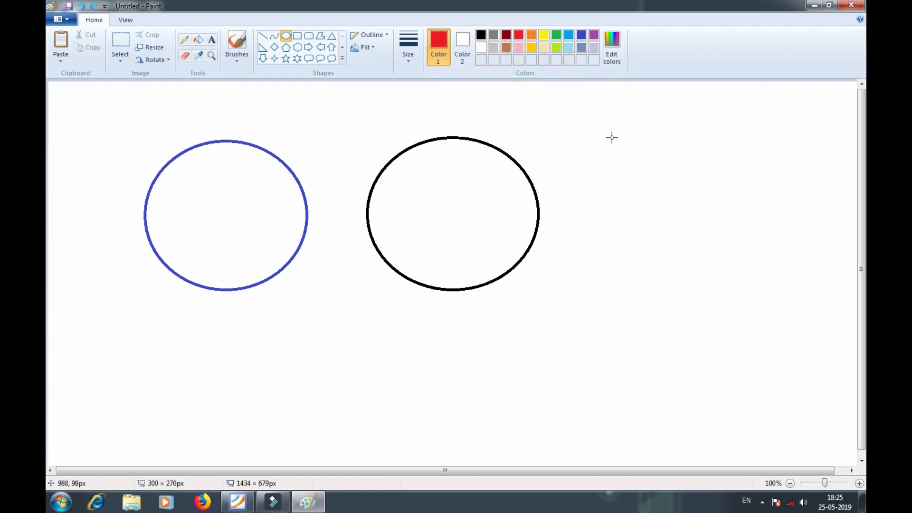
left_click_drag(611, 136, 770, 282)
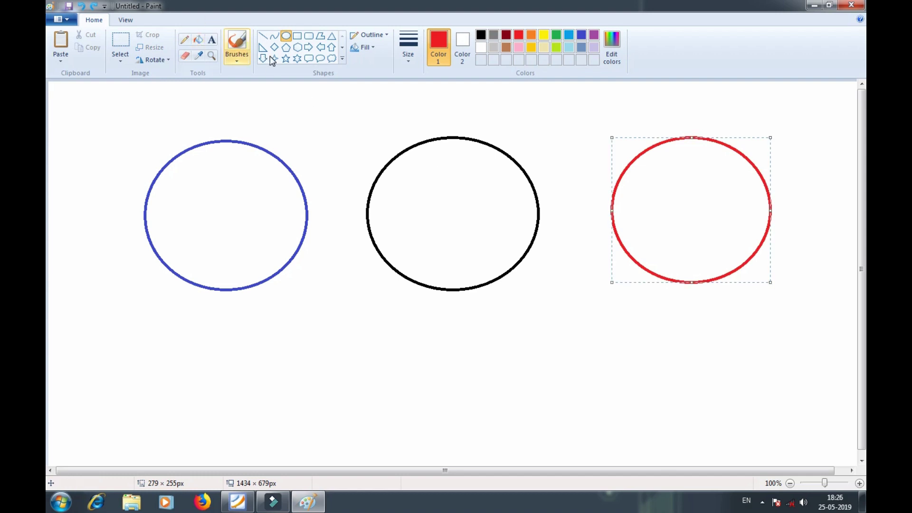
left_click(287, 38)
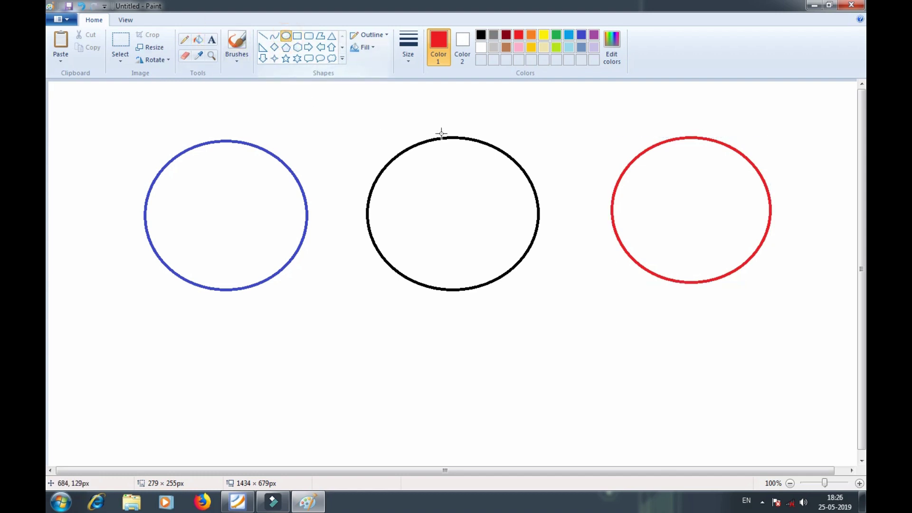
left_click(545, 37)
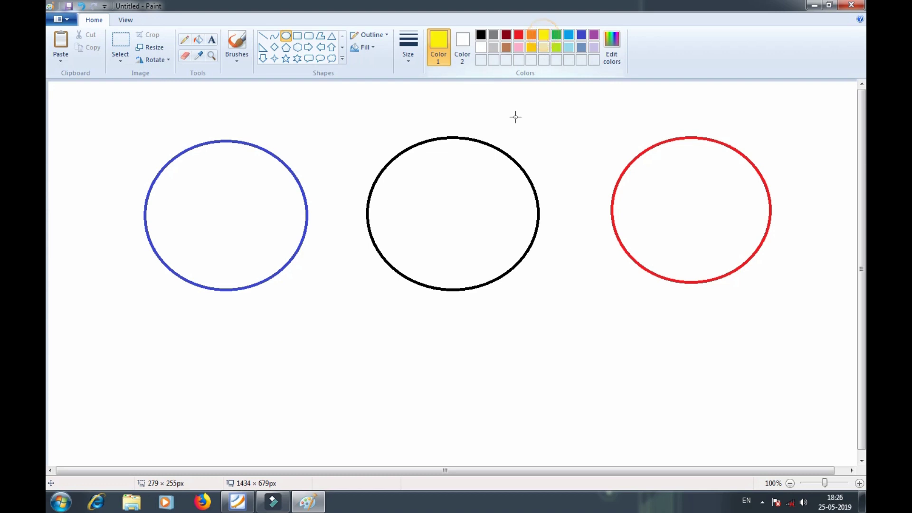
left_click_drag(265, 218, 424, 367)
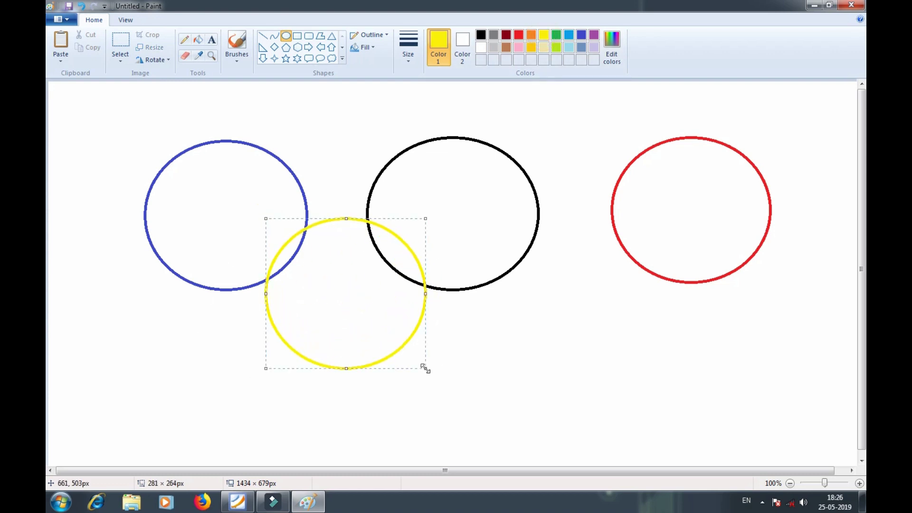
Step: Draw a green circle about 322 × 273 px with the Oval shape, overlapping the lower parts of the black and red circles
left_click(286, 37)
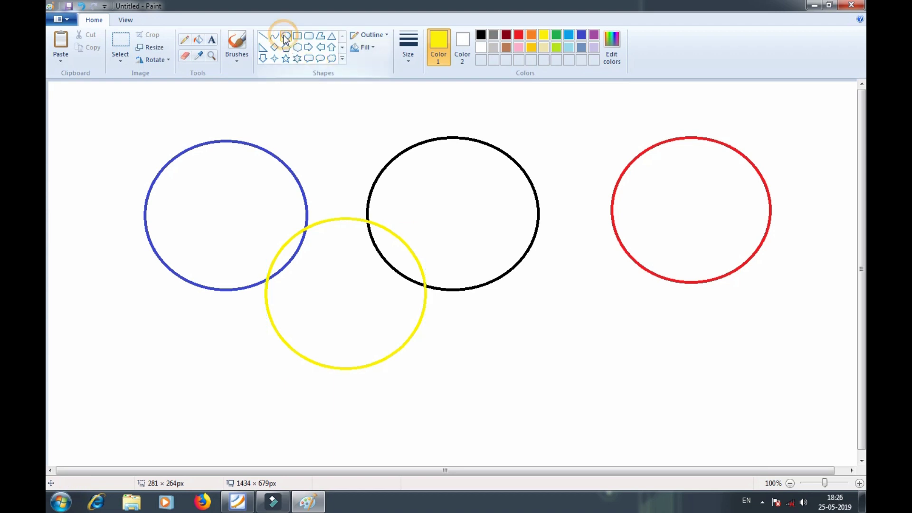
left_click(556, 35)
left_click_drag(505, 206, 689, 362)
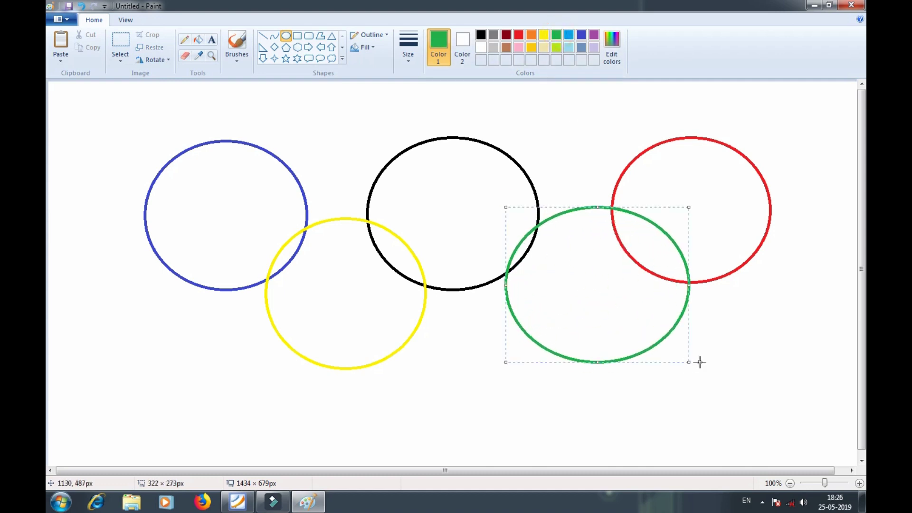
left_click(758, 340)
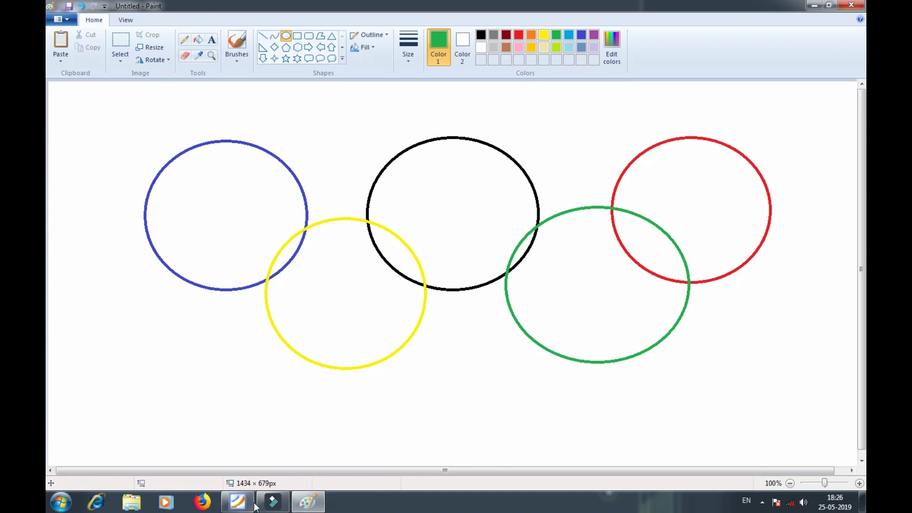
Step: Recheck task 3 in the exam paper, then sketch a green torch handle with two cross lines below the red circle using the Pencil
left_click(238, 501)
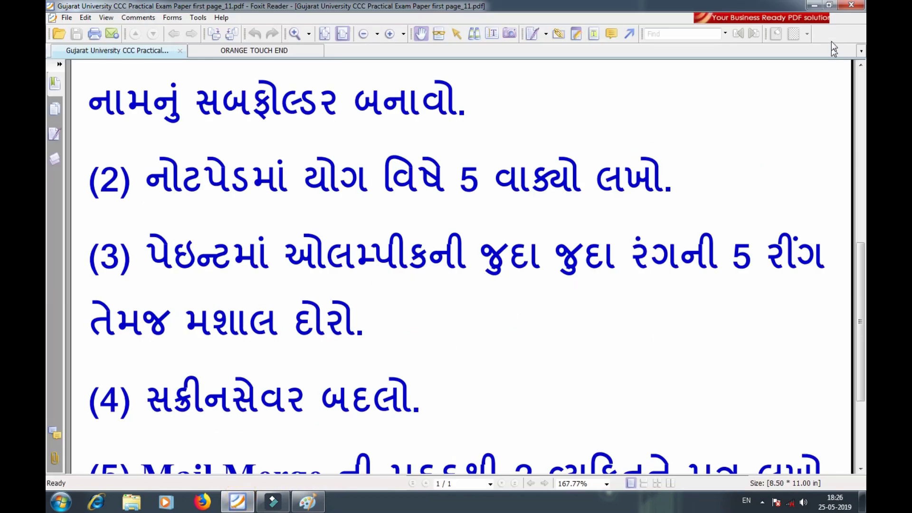
left_click(814, 5)
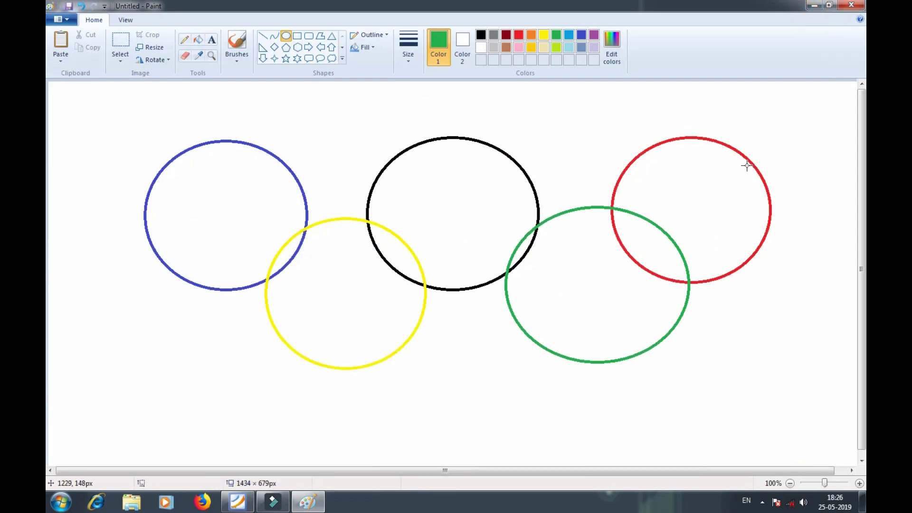
left_click(186, 42)
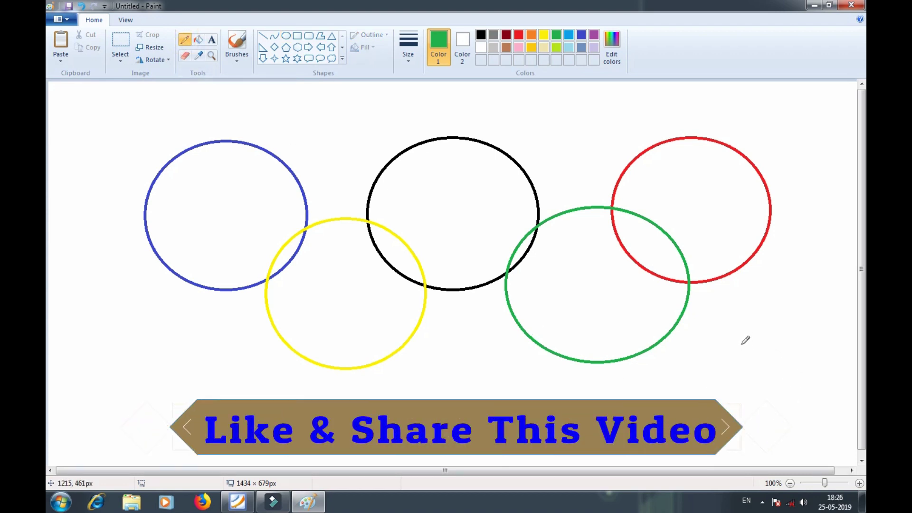
left_click_drag(743, 344, 760, 426)
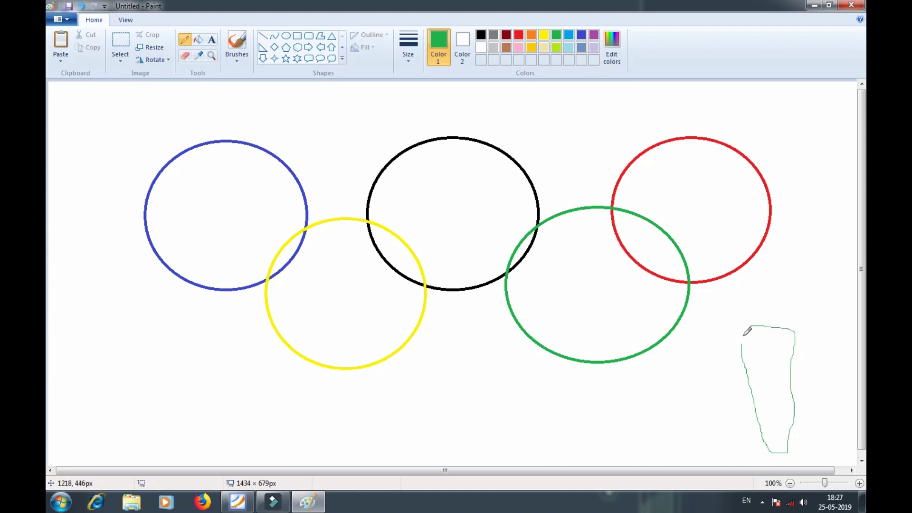
left_click_drag(742, 347, 772, 348)
left_click_drag(749, 382, 785, 382)
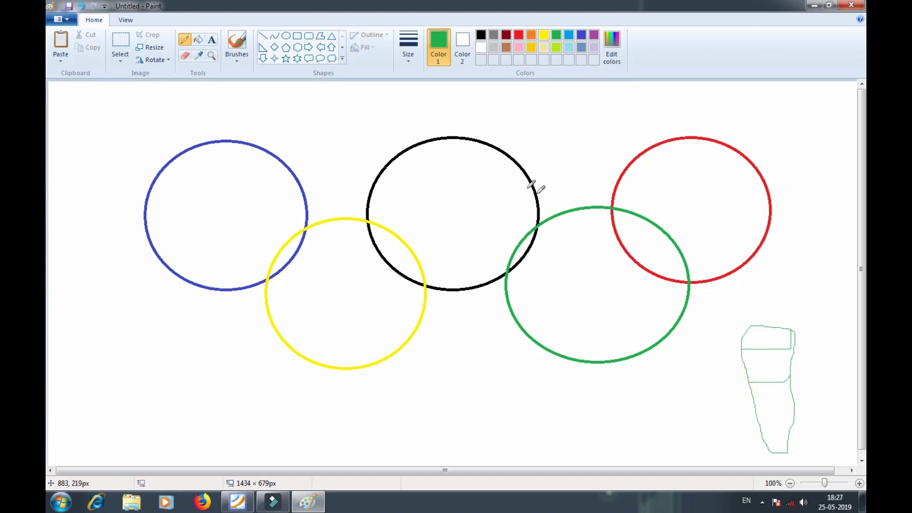
Step: Shade the top band of the green torch handle with black Pencil scribbles
left_click(481, 36)
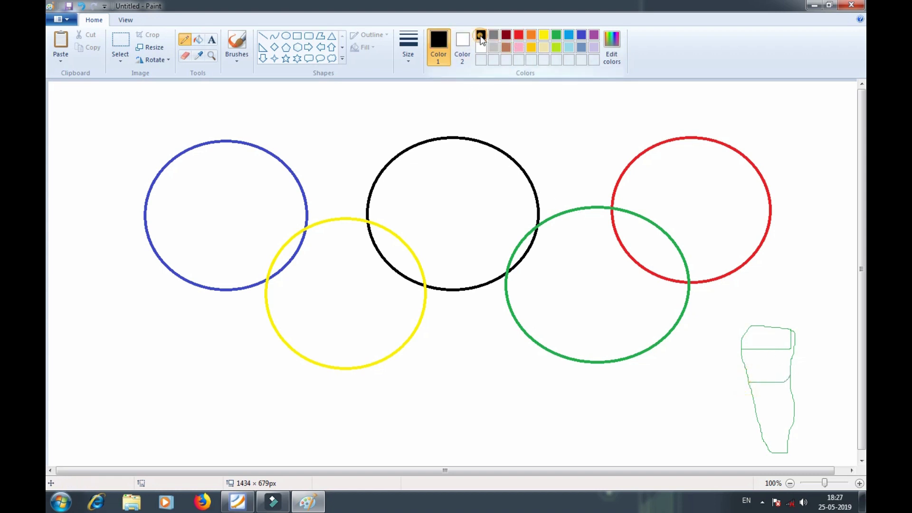
left_click(743, 342)
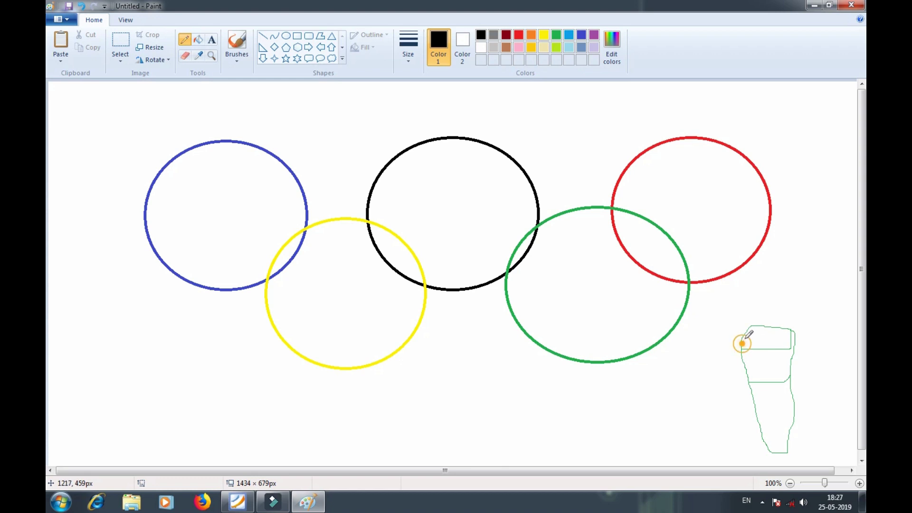
left_click(744, 340)
mouse_move(744, 340)
left_mouse_down()
mouse_move(796, 338)
mouse_move(746, 341)
left_mouse_up()
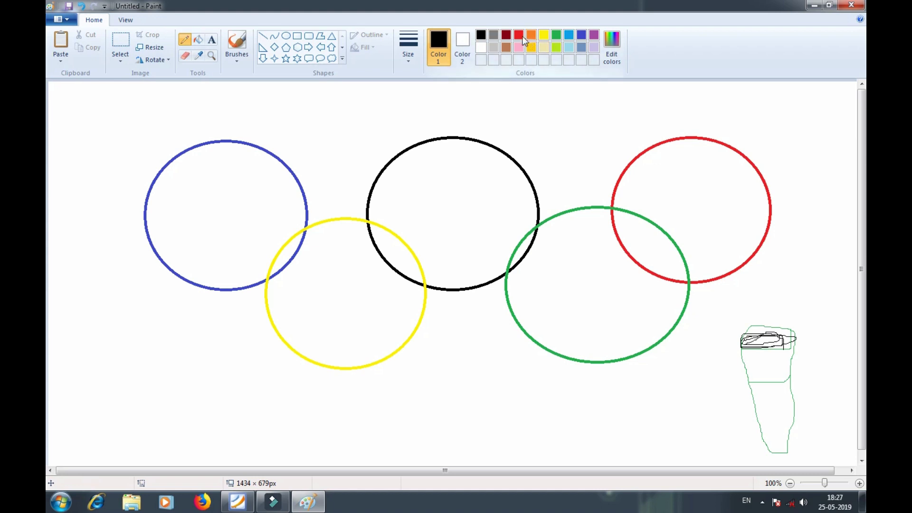
Step: Sketch several wavy red flame strokes rising and trailing to the right from the top of the green torch
left_click(519, 35)
mouse_move(740, 325)
left_mouse_down()
mouse_move(745, 297)
mouse_move(779, 295)
left_mouse_up()
left_click_drag(749, 325, 822, 305)
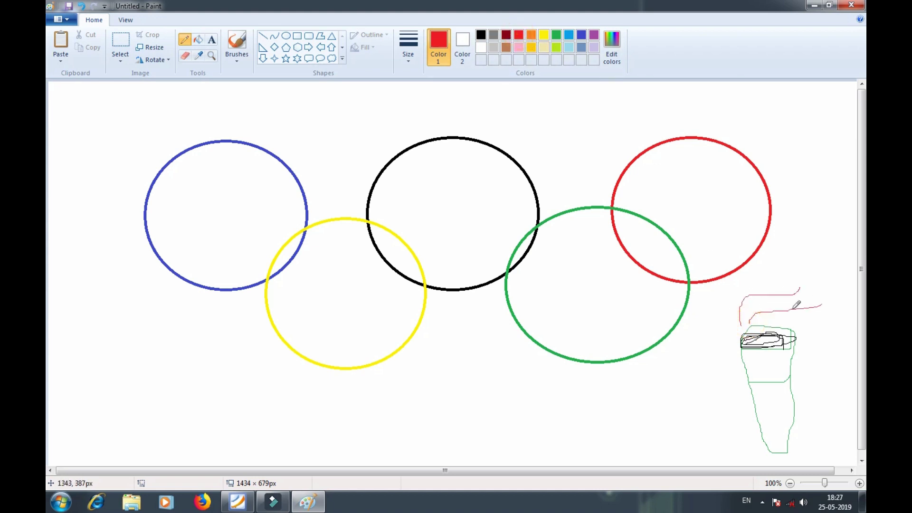
left_click_drag(766, 327, 818, 309)
left_click_drag(763, 328, 832, 311)
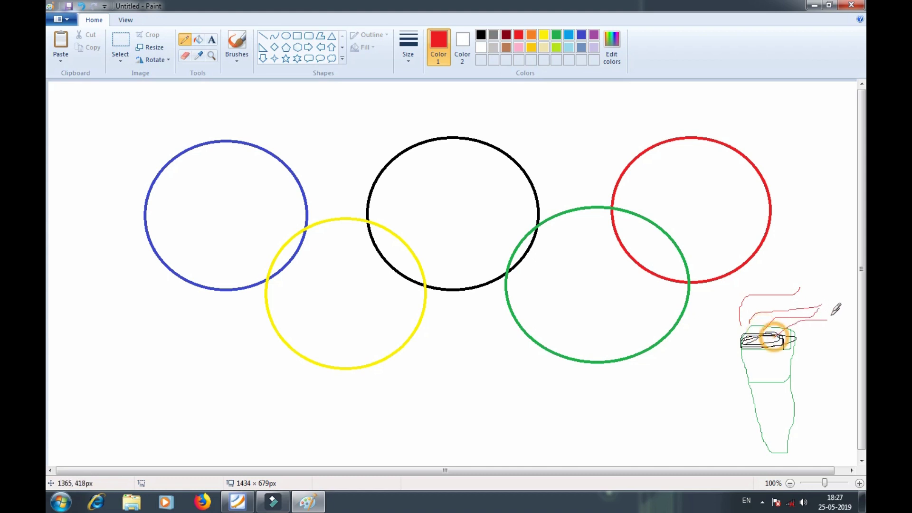
mouse_move(743, 327)
left_mouse_down()
mouse_move(751, 306)
mouse_move(799, 296)
mouse_move(806, 325)
mouse_move(834, 313)
left_mouse_up()
left_click_drag(783, 341, 846, 326)
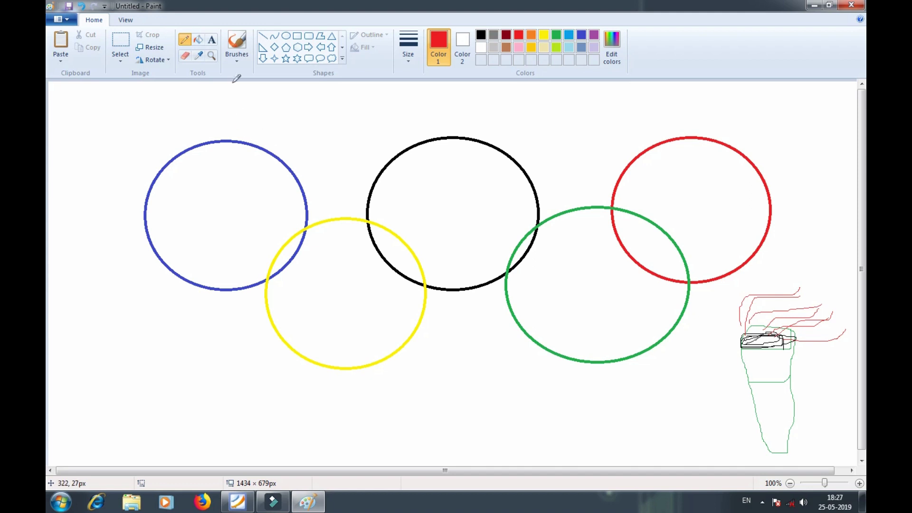
Step: Draw two red lines converging downward, about 183 px and 189 px tall, below and left of the blue circle as a second torch's sides
left_click(263, 38)
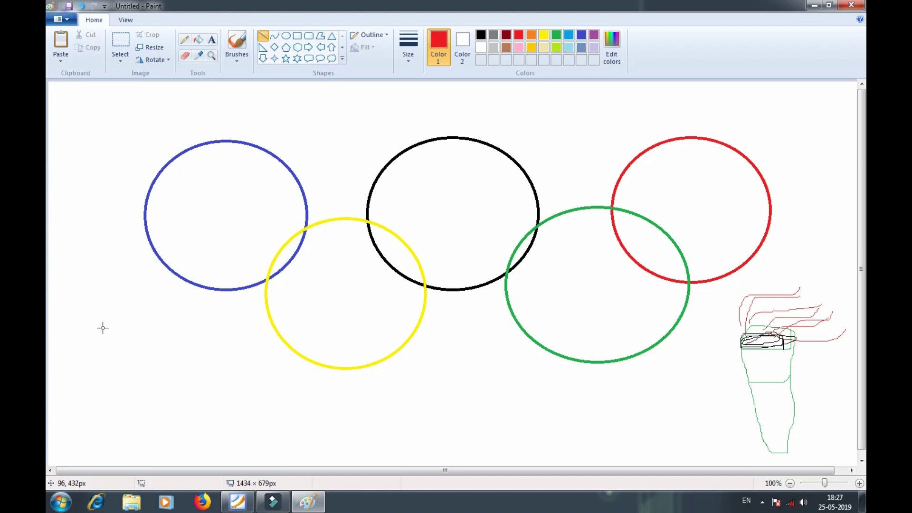
mouse_move(102, 328)
left_mouse_down()
mouse_move(110, 409)
mouse_move(100, 427)
mouse_move(107, 431)
left_mouse_up()
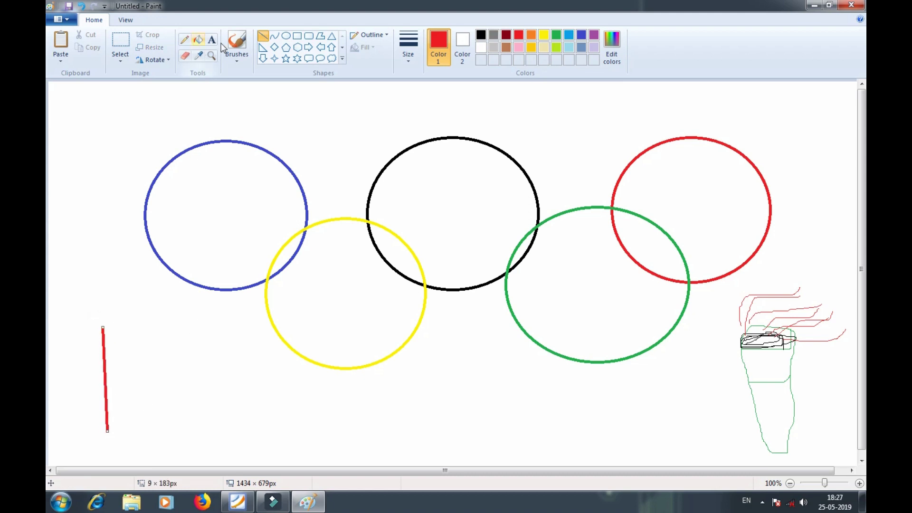
left_click(263, 39)
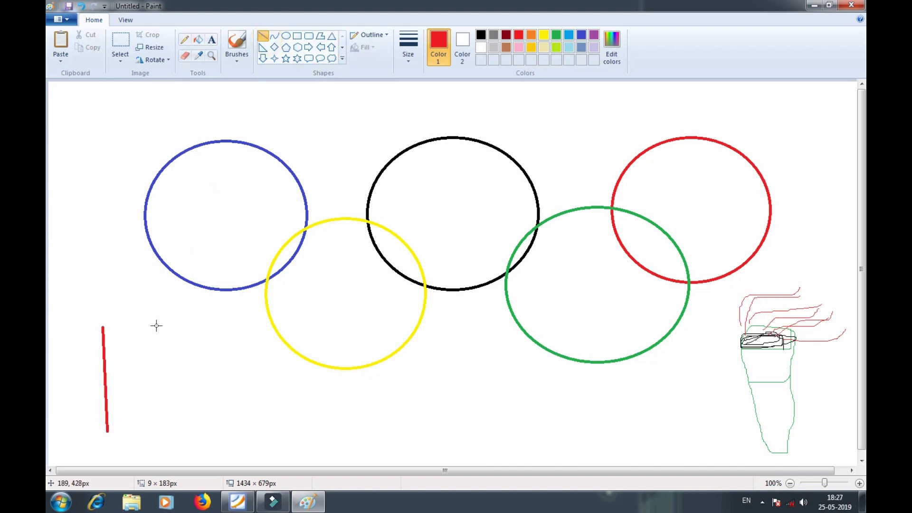
left_click_drag(155, 325, 144, 432)
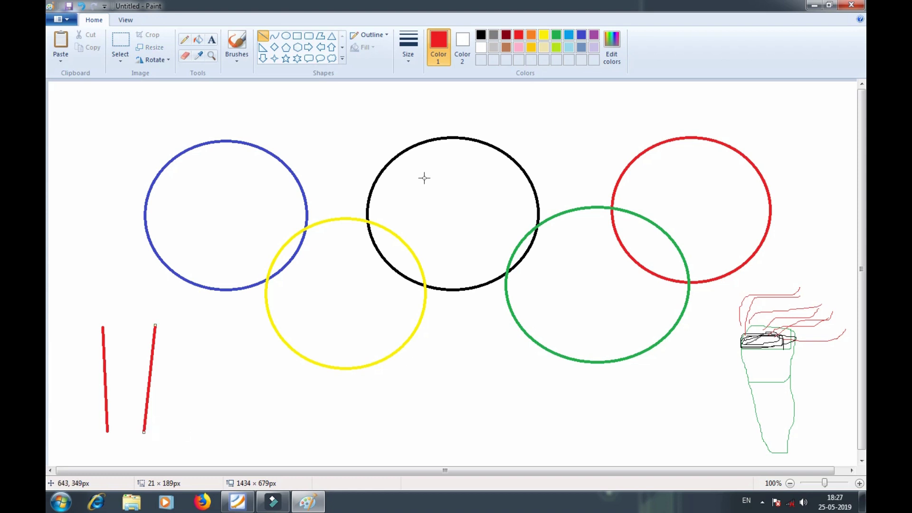
Step: Close the second torch with a red Curve base about 66 px wide and an oval rim about 94 × 26 px across its top
left_click(264, 39)
left_click(274, 37)
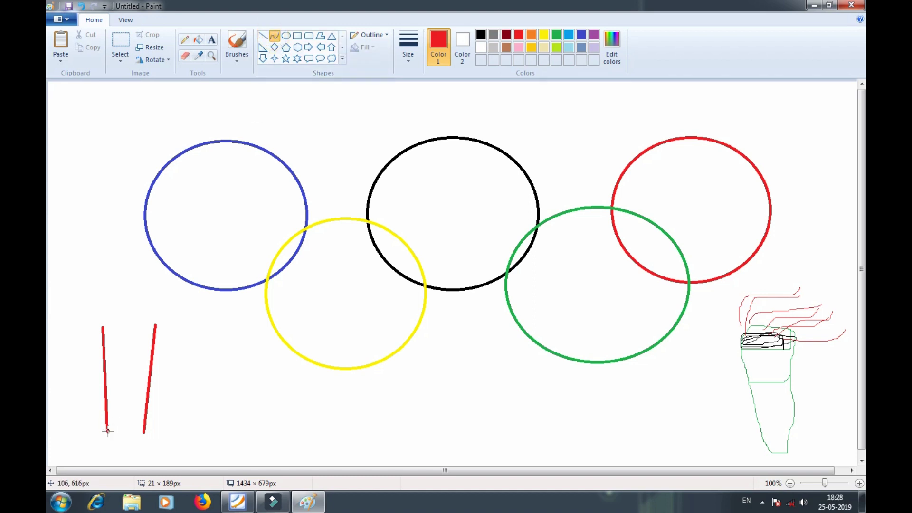
left_click_drag(107, 431, 145, 431)
left_click(286, 38)
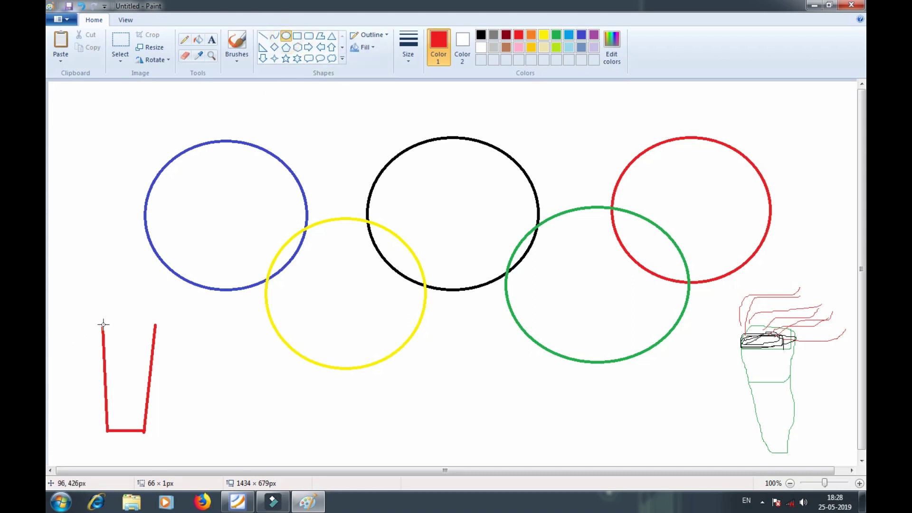
left_click_drag(103, 325, 157, 337)
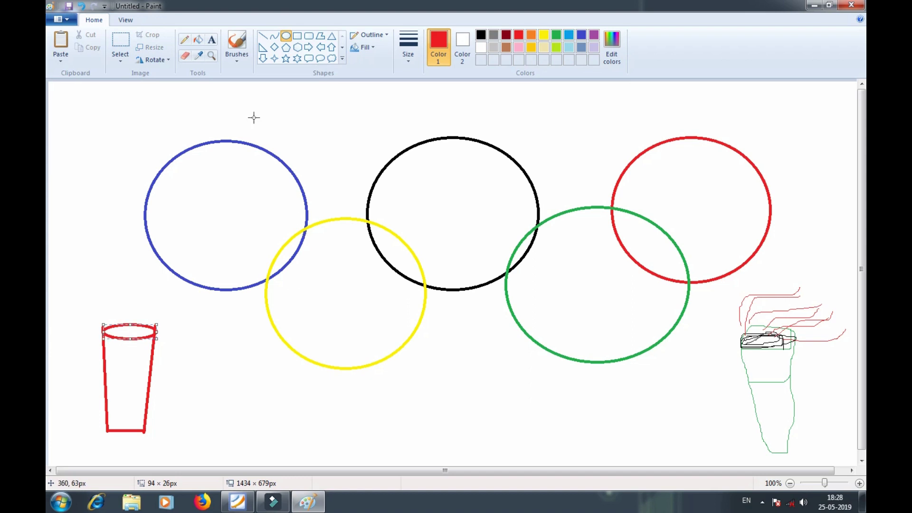
Step: Sketch light turquoise flame strokes with the Pencil rising from the rim of the red torch
left_click(263, 37)
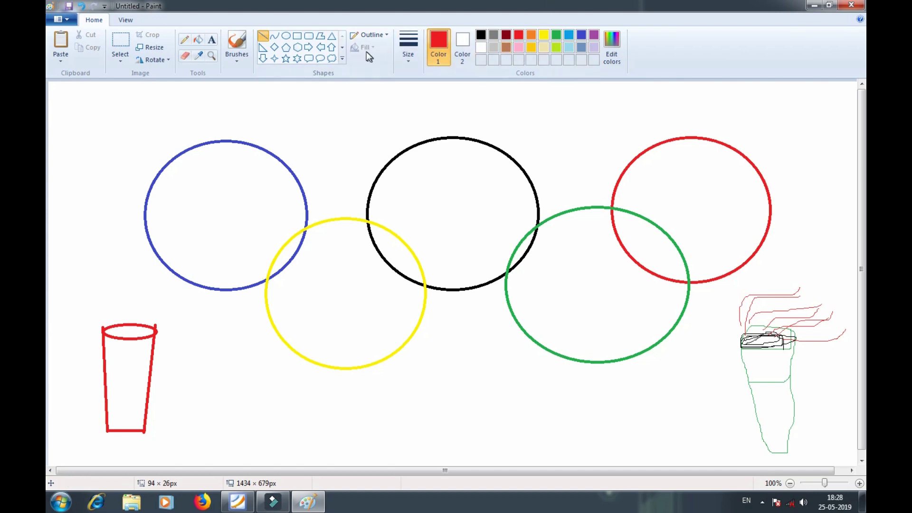
left_click(185, 40)
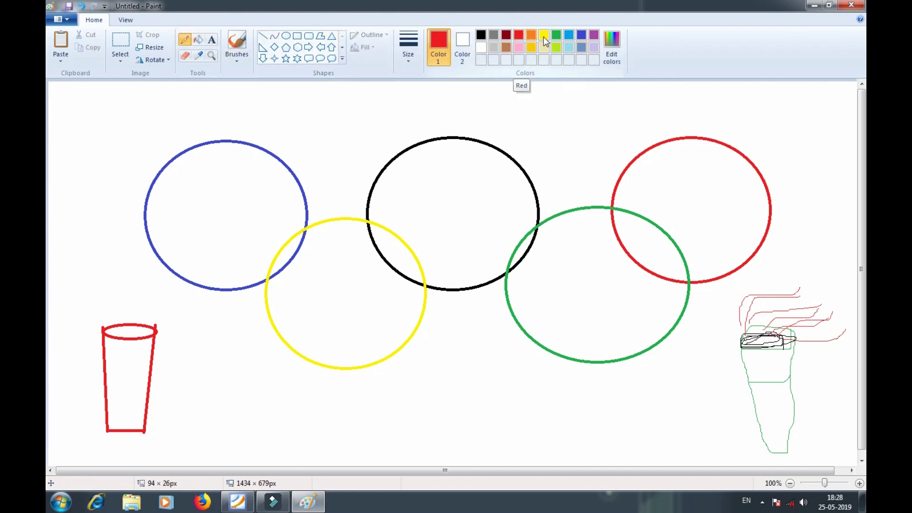
left_click(569, 47)
mouse_move(121, 322)
left_mouse_down()
mouse_move(116, 315)
mouse_move(150, 298)
left_mouse_up()
mouse_move(123, 331)
left_mouse_down()
mouse_move(172, 297)
mouse_move(169, 316)
mouse_move(187, 312)
left_mouse_up()
mouse_move(113, 325)
left_mouse_down()
mouse_move(176, 288)
mouse_move(137, 325)
mouse_move(180, 323)
left_mouse_up()
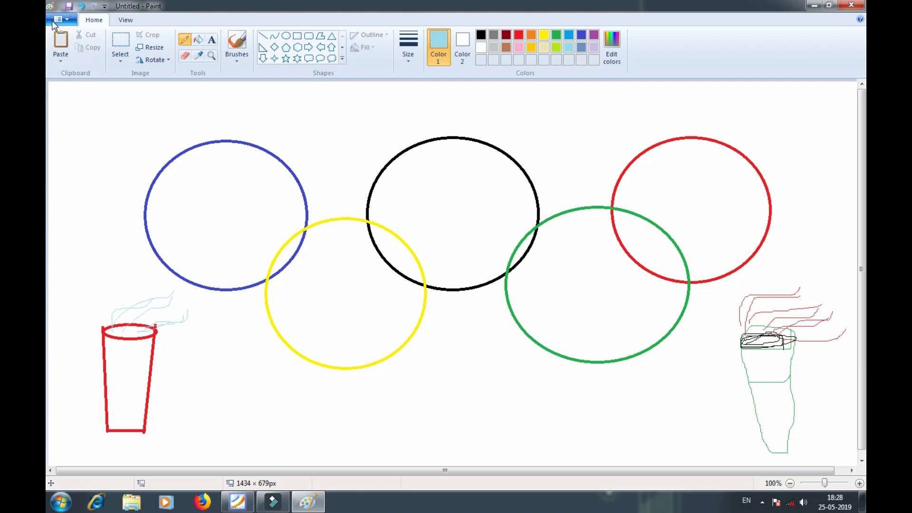
Step: Save the drawing as a PNG named Untitled in the student's subfolder inside the seat-number folder on the Desktop
left_click(65, 21)
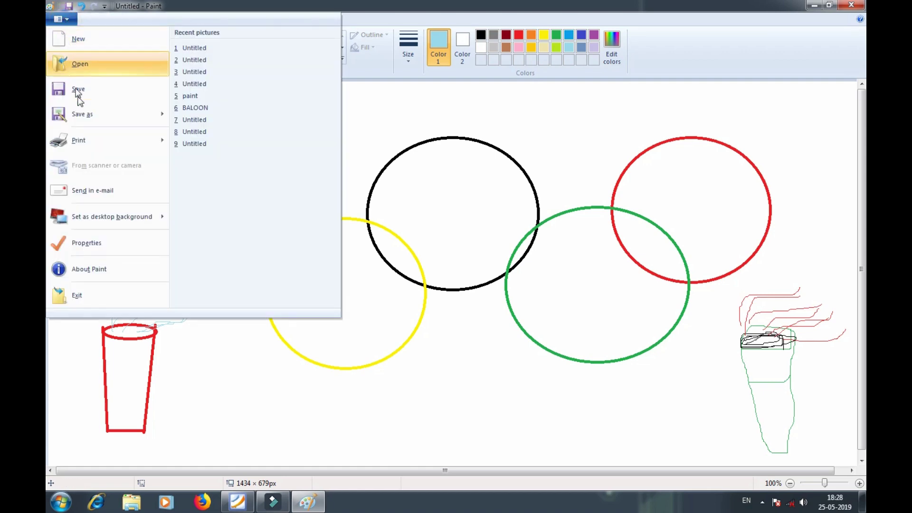
left_click(85, 117)
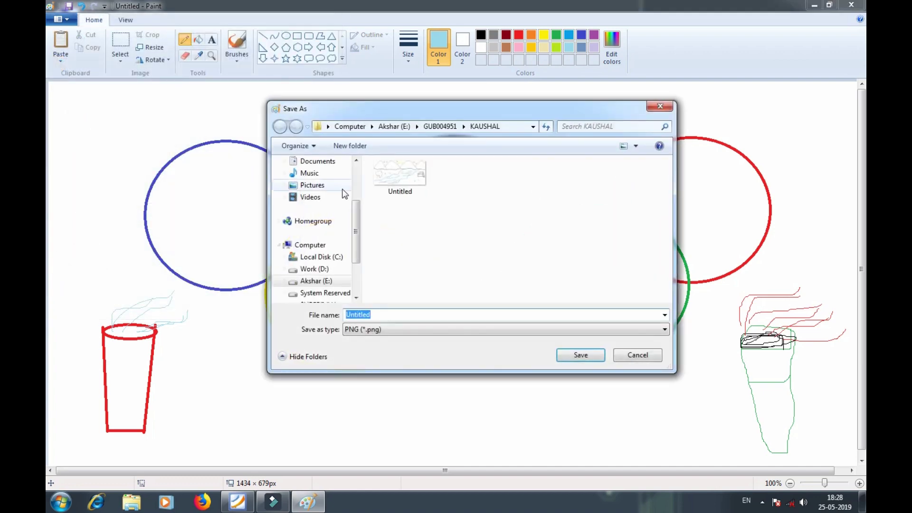
scroll(350, 221, "up", 3)
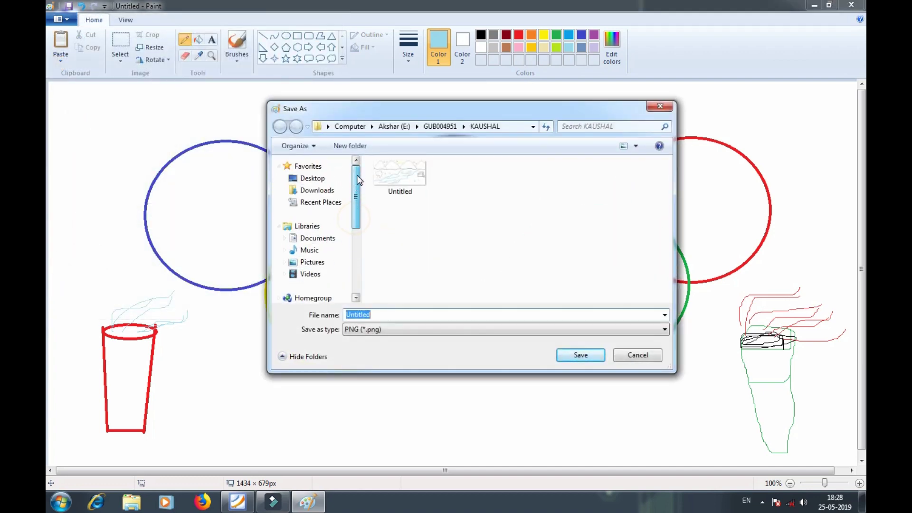
left_click(308, 179)
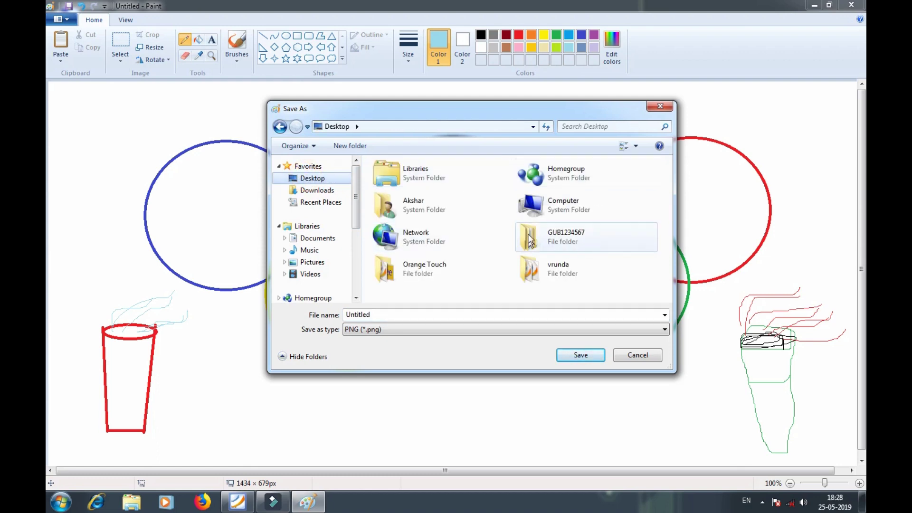
double_click(566, 240)
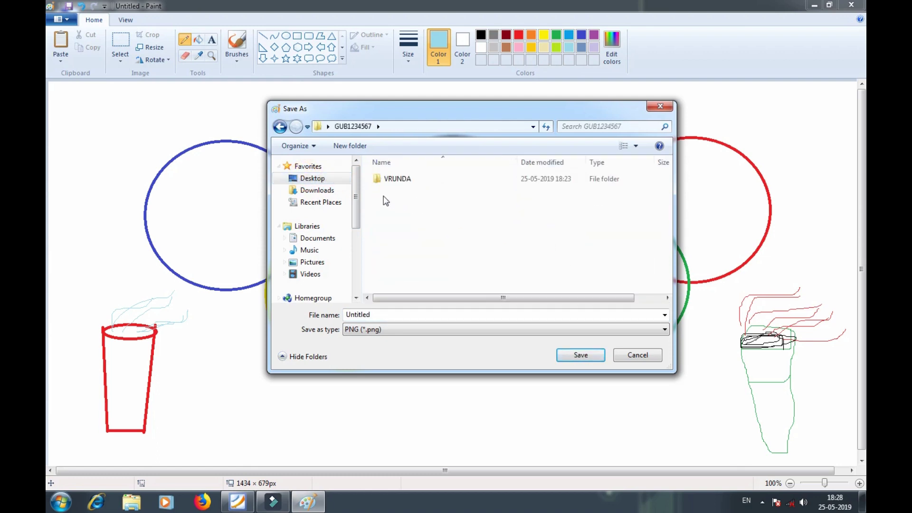
left_click(402, 179)
double_click(401, 176)
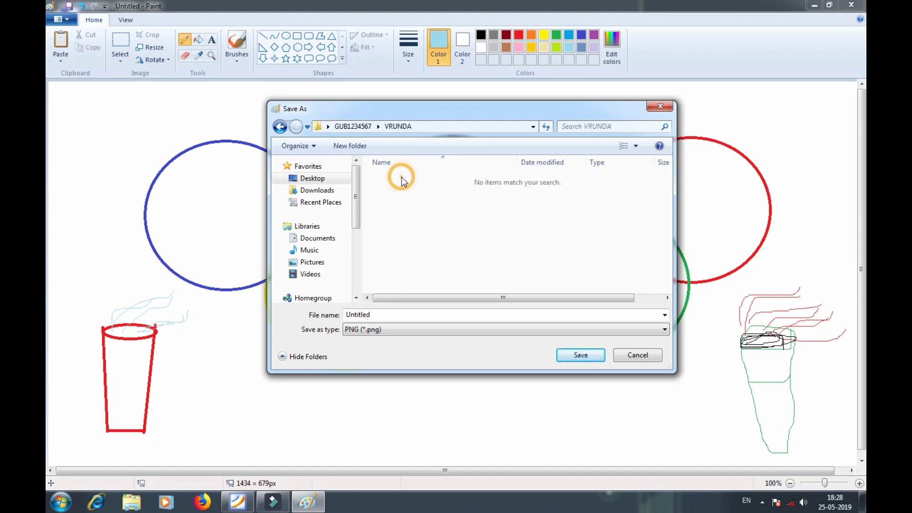
left_click(572, 357)
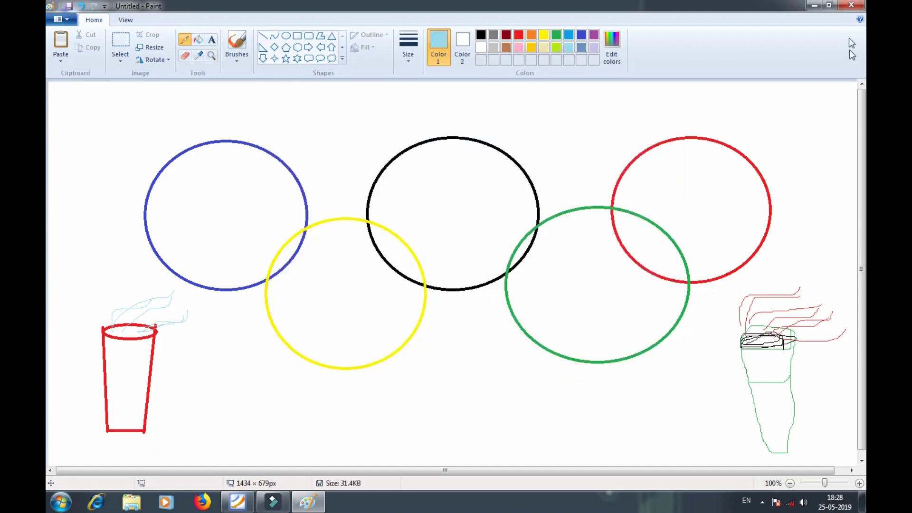
Step: Close Paint, view the saved Untitled picture from the student's subfolder, and close the viewer and the folder window
left_click(847, 6)
double_click(369, 161)
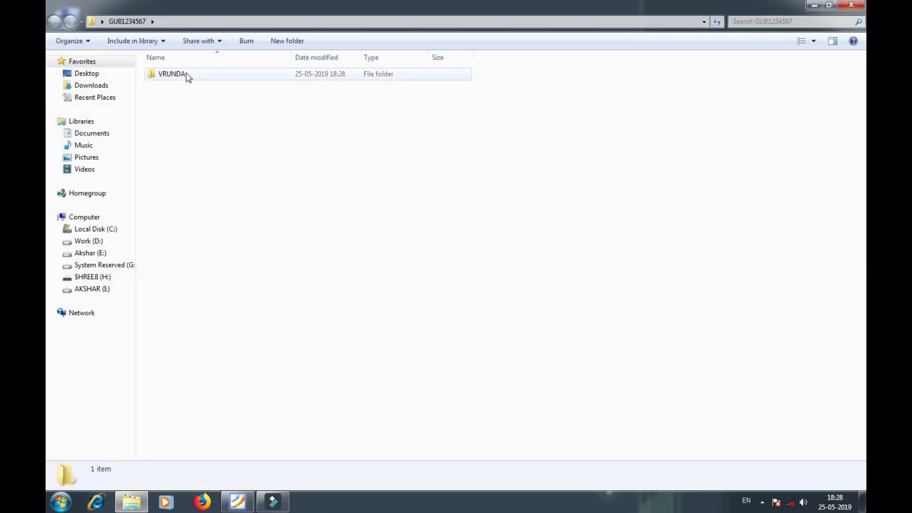
double_click(188, 75)
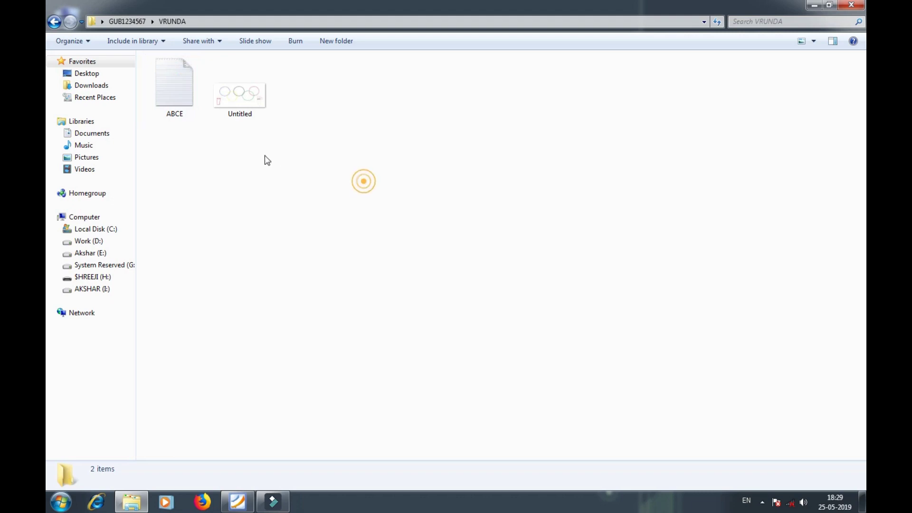
double_click(240, 95)
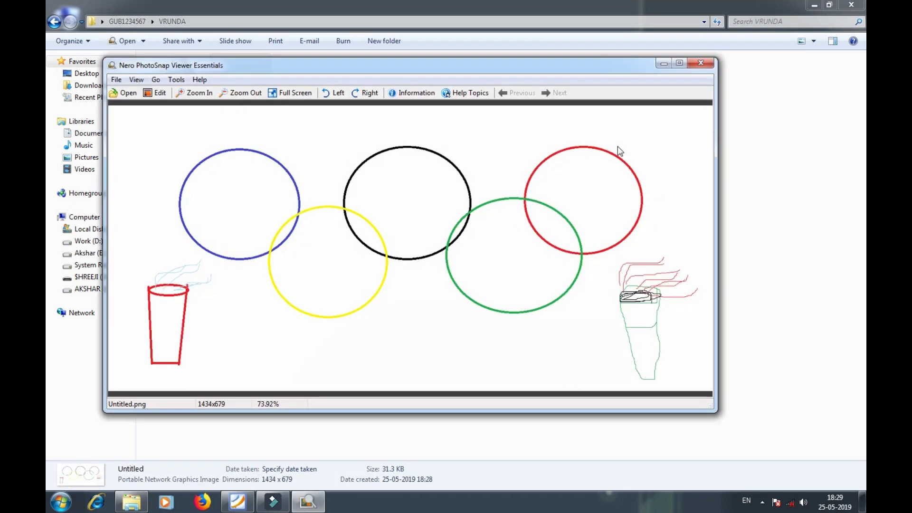
left_click(701, 62)
left_click(851, 4)
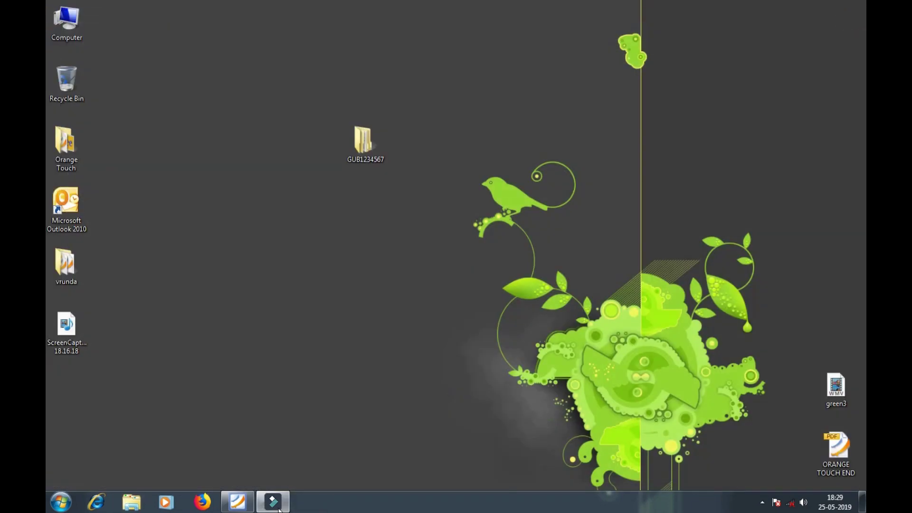
Step: Switch to the exam paper PDF, read questions 3 to 6, and return to the desktop
left_click(238, 502)
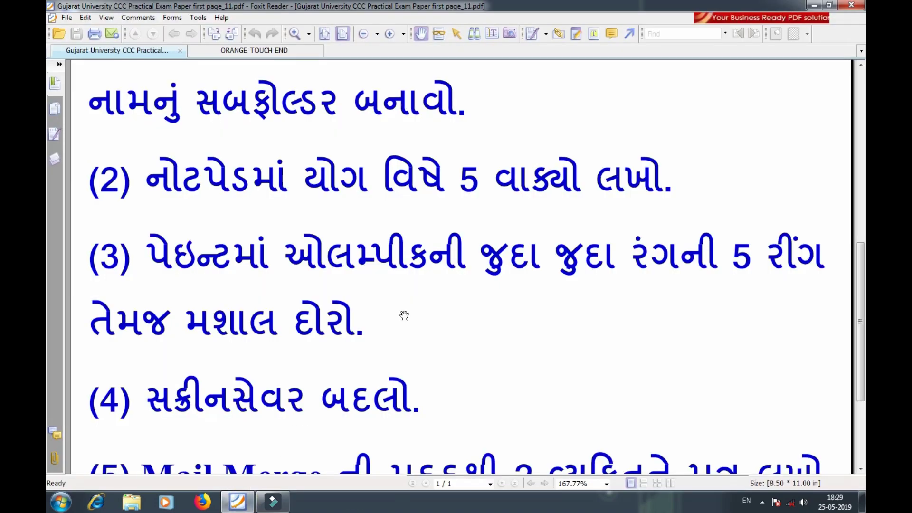
scroll(434, 327, "down", 2)
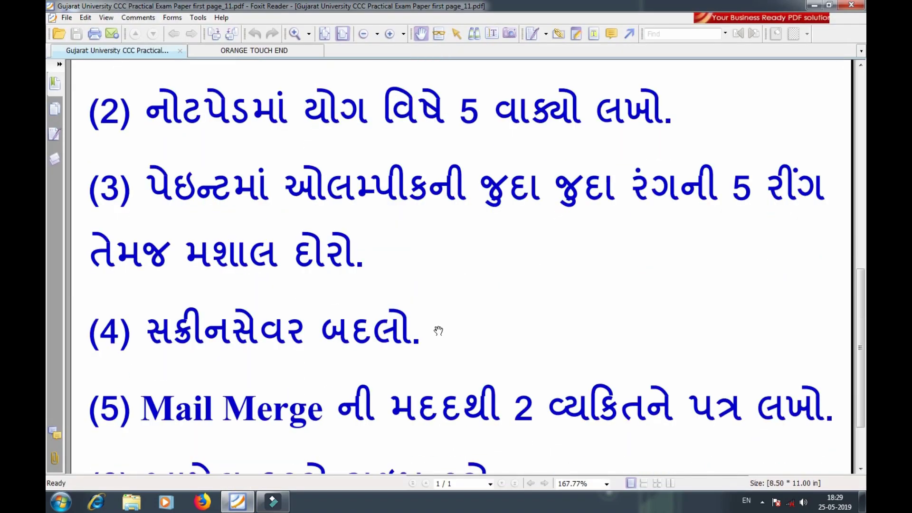
scroll(438, 331, "down", 2)
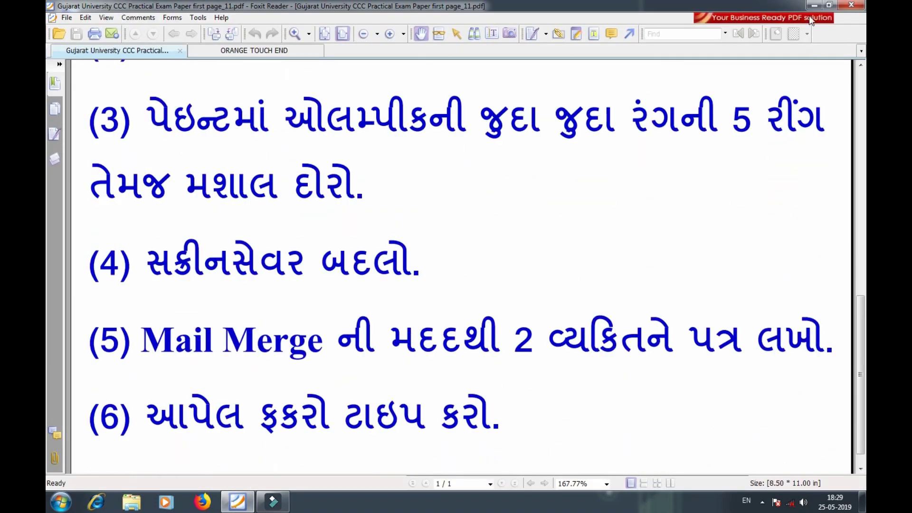
left_click(814, 5)
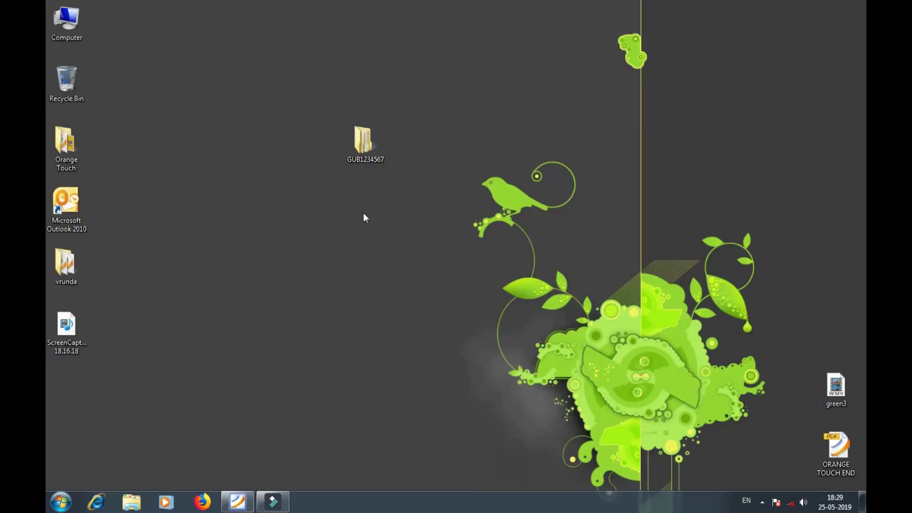
Step: Open the screen saver settings from the desktop's personalization options and choose the Bubbles screen saver
right_click(495, 143)
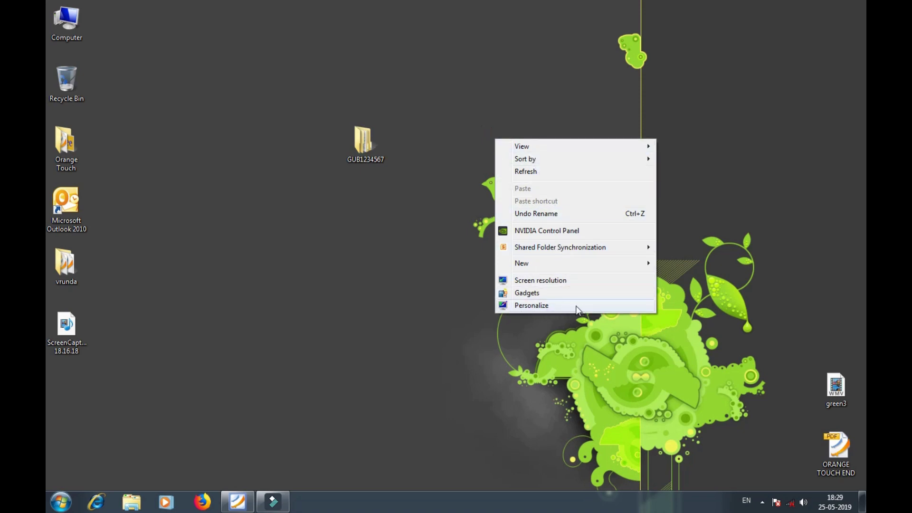
left_click(550, 305)
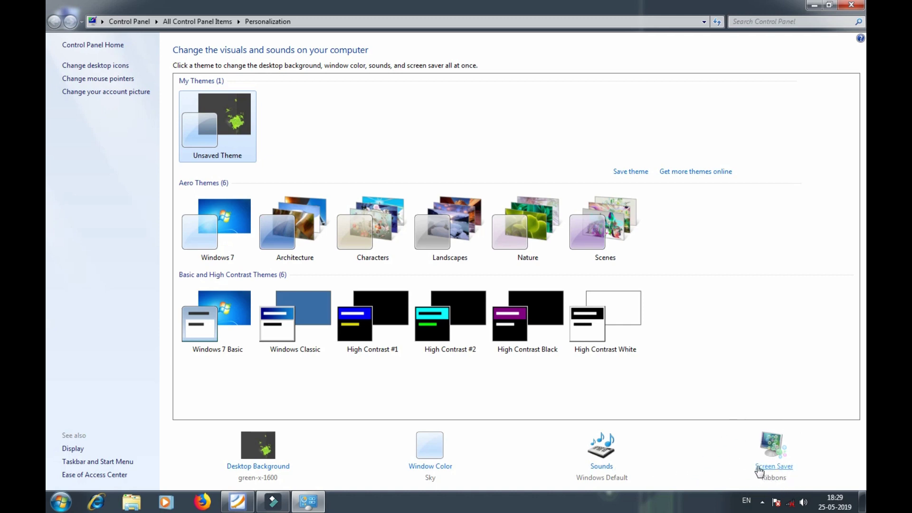
left_click(776, 468)
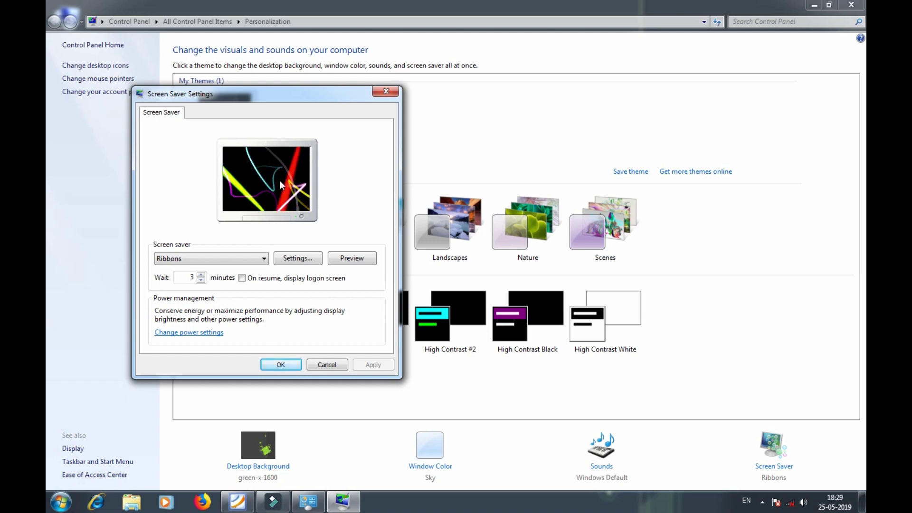
left_click(263, 259)
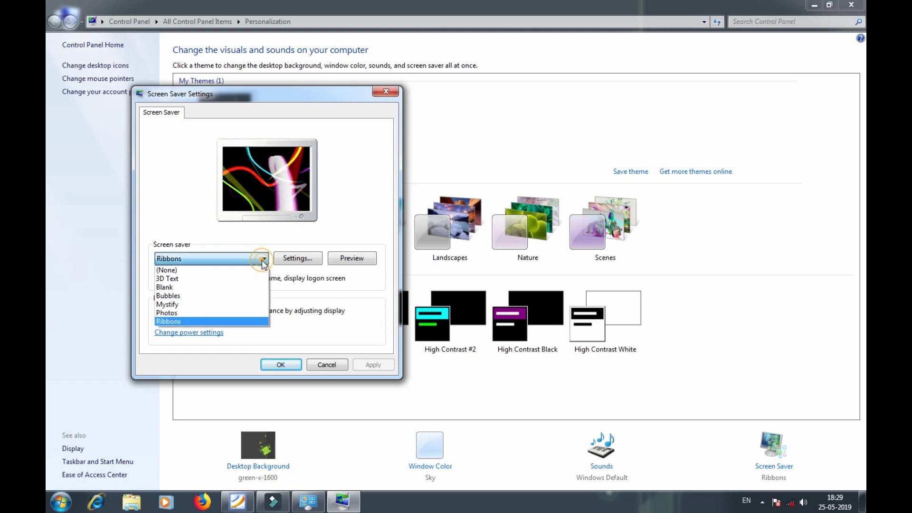
left_click(250, 295)
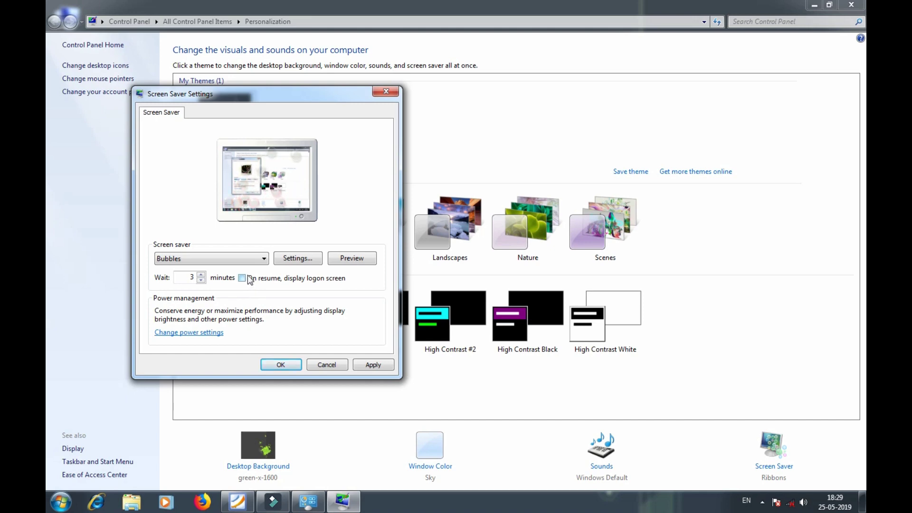
left_click(246, 260)
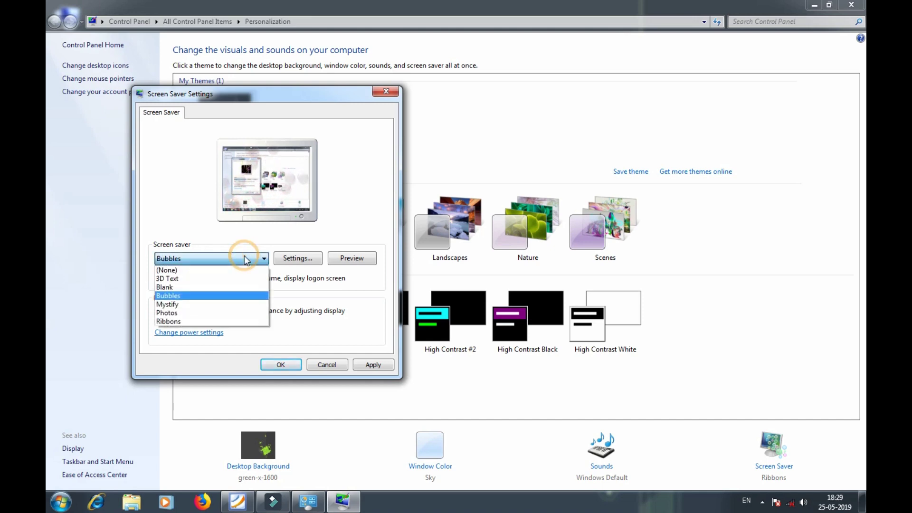
left_click(244, 295)
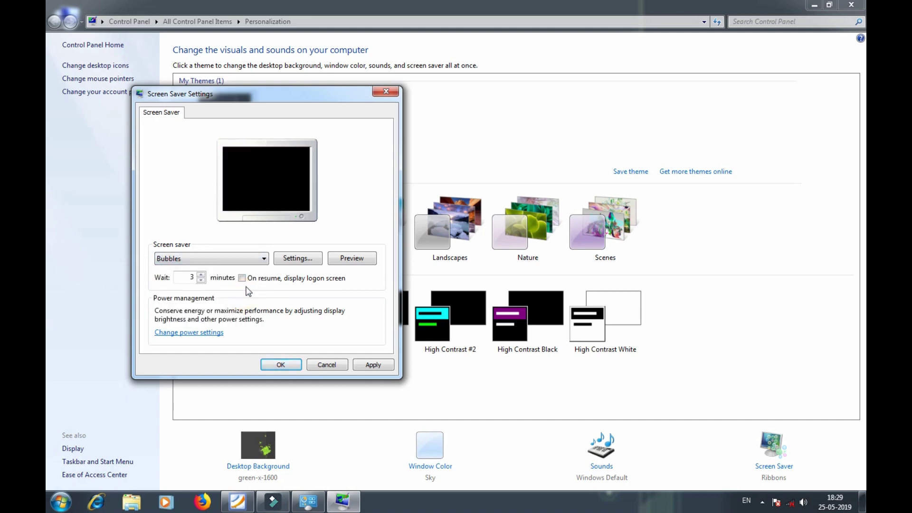
Step: Preview and apply the selected screen saver, and close its settings and the Personalization window
left_click(349, 260)
left_click(372, 366)
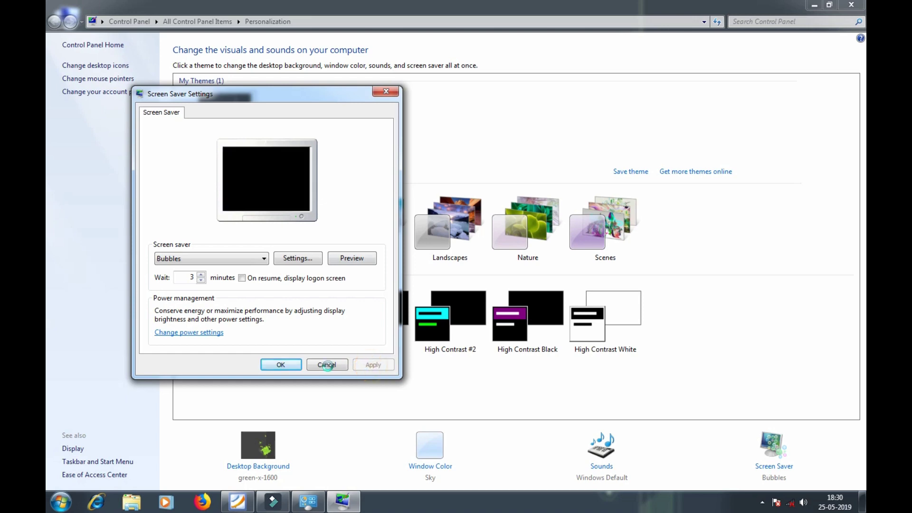
left_click(281, 365)
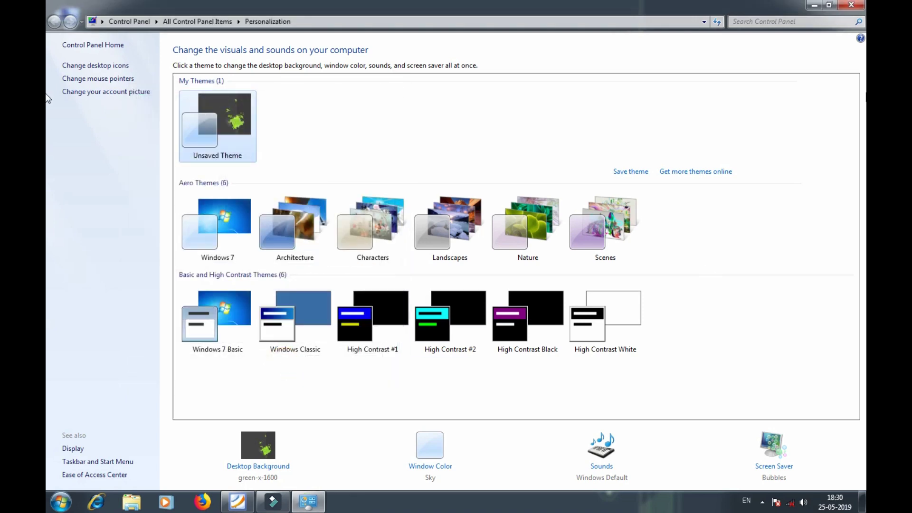
left_click(851, 5)
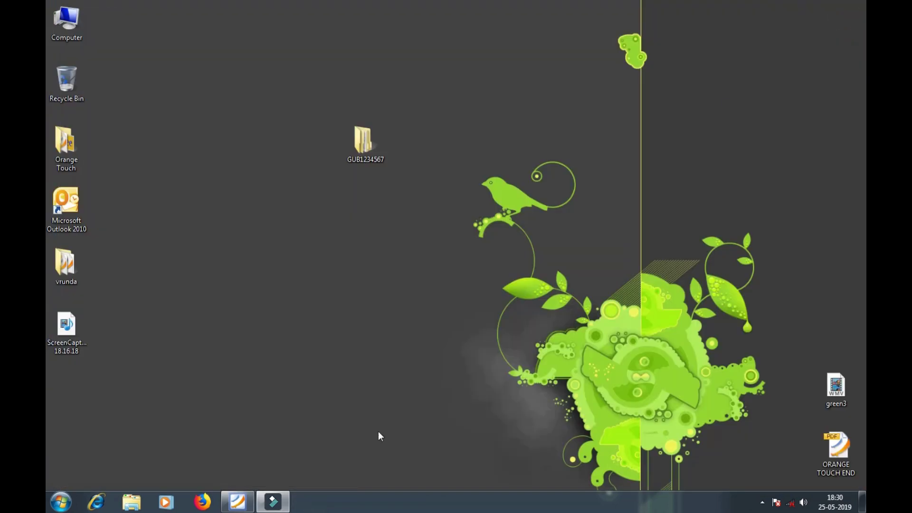
Step: Check question 5 in the exam paper, and start Microsoft Word 2010 with a blank document, dismissing the activation wizard
left_click(238, 502)
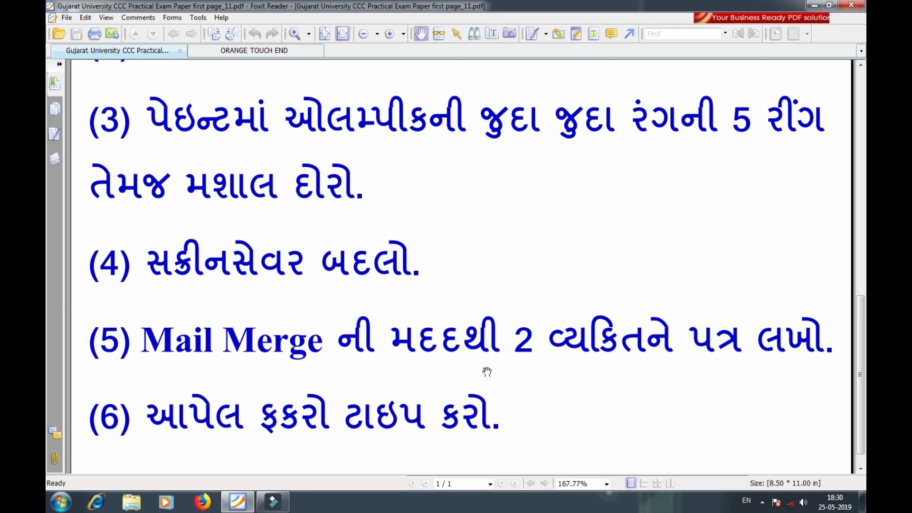
left_click(816, 6)
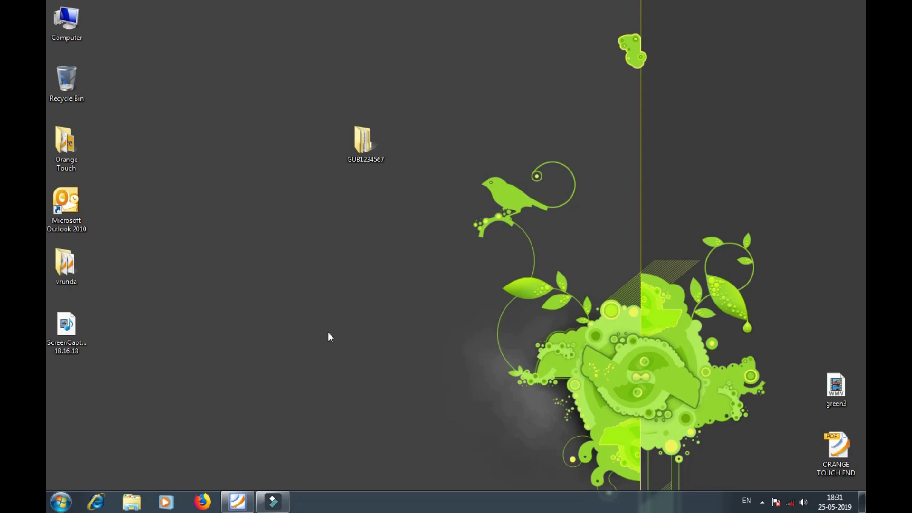
left_click(61, 502)
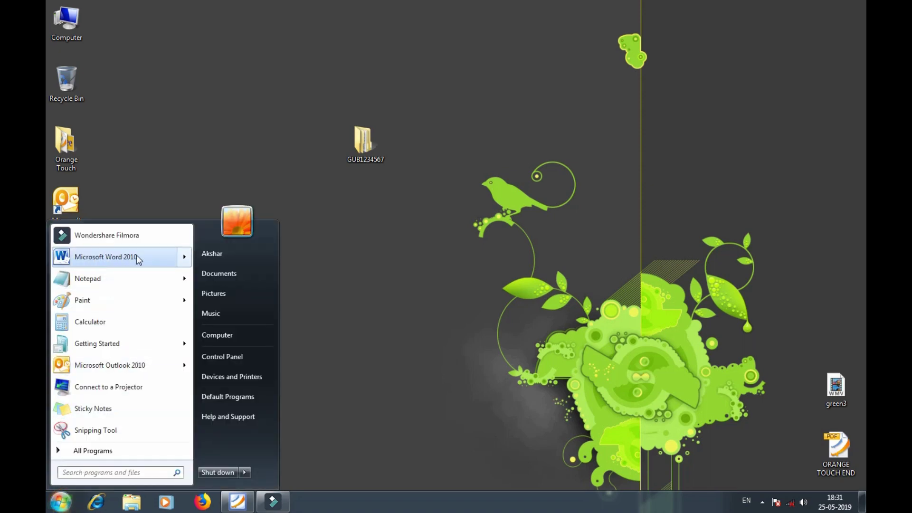
mouse_move(137, 255)
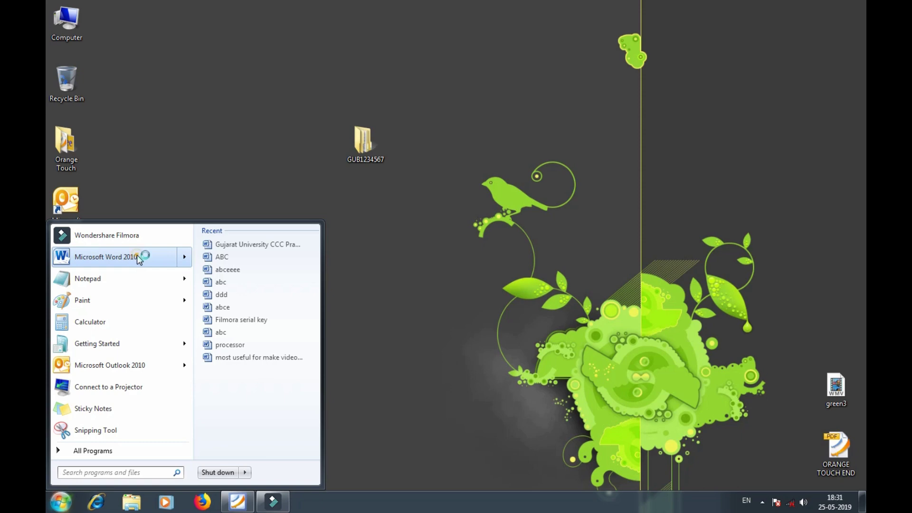
left_click(138, 258)
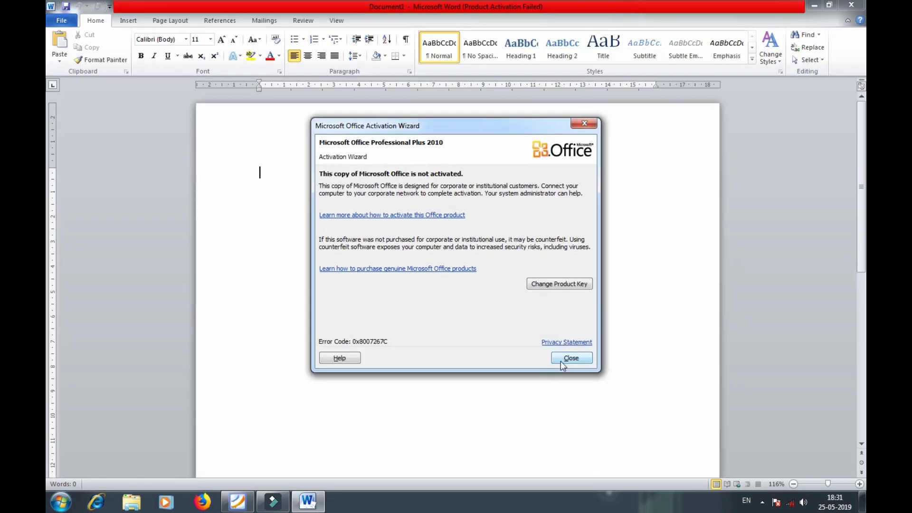
left_click(562, 360)
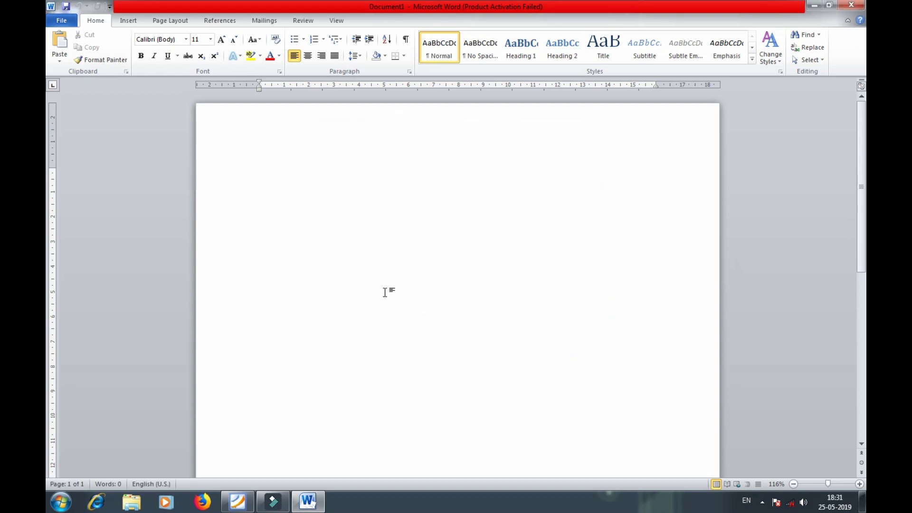
Step: Start the Step by Step Mail Merge Wizard in the blank document and recheck the mail merge question in the exam paper
left_click(271, 21)
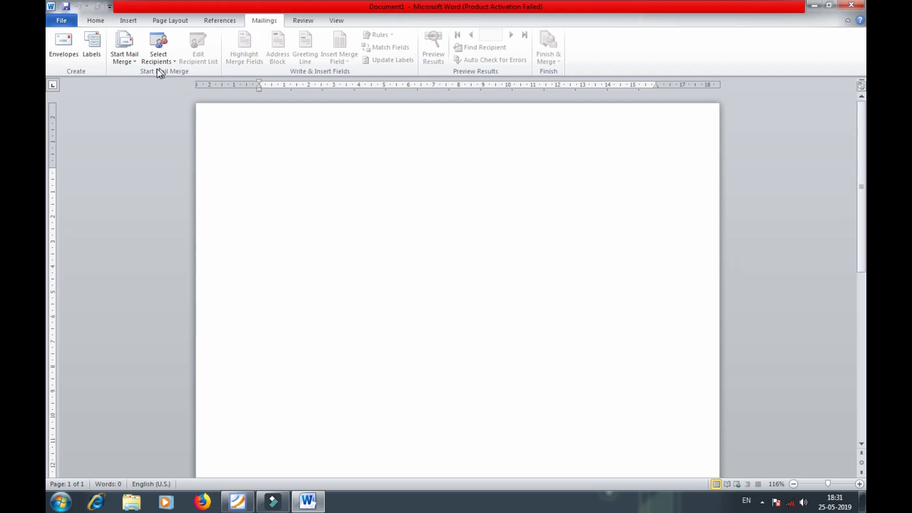
left_click(124, 57)
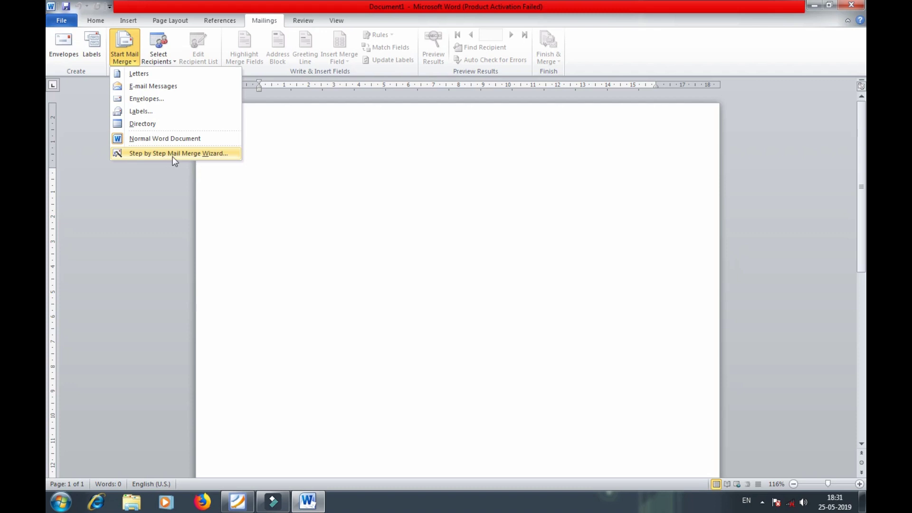
left_click(206, 157)
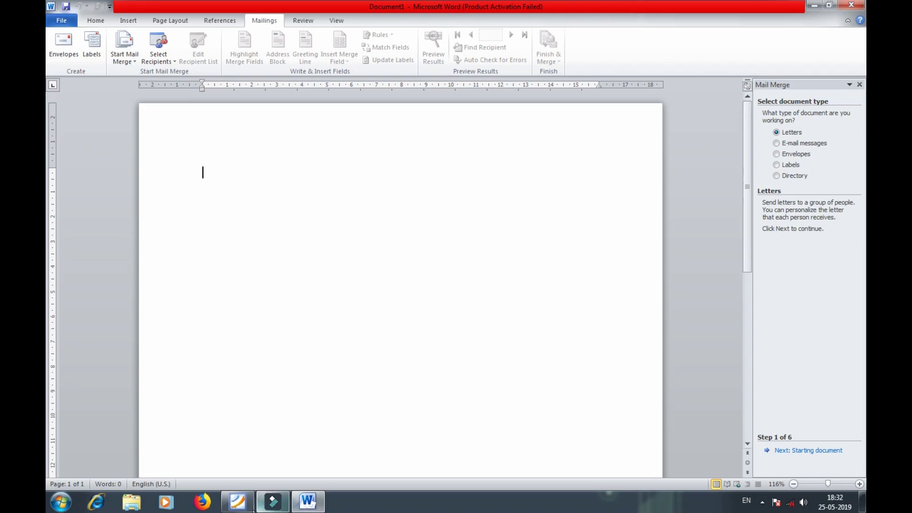
left_click(238, 502)
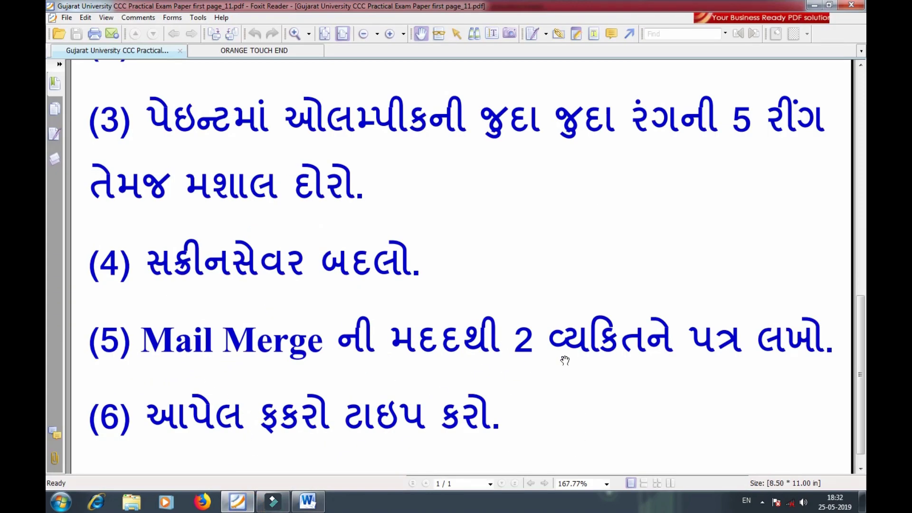
left_click(814, 5)
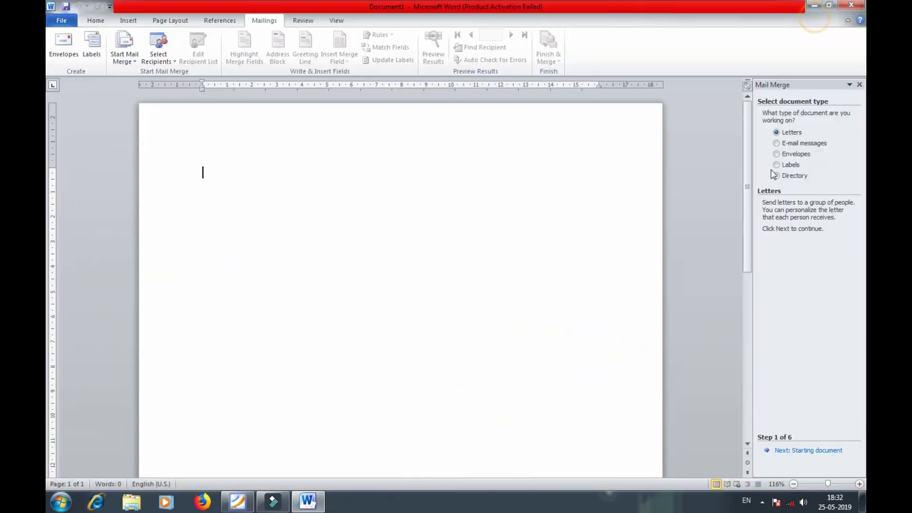